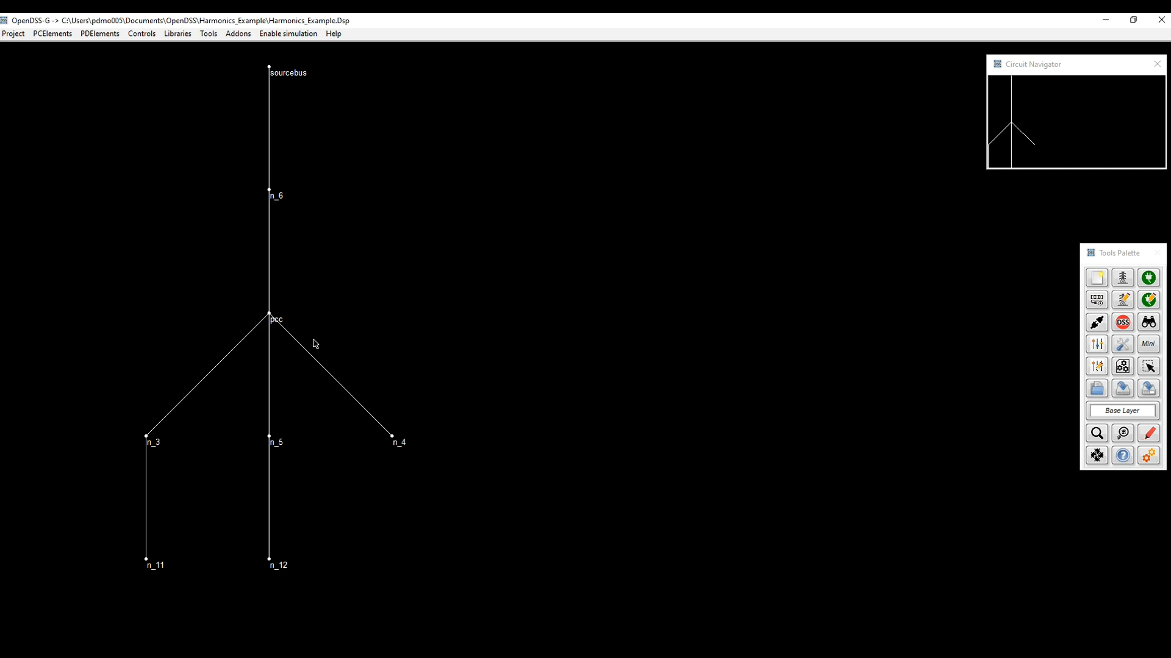
Step: Display the VSource elements as icons on the circuit drawing
click(1150, 434)
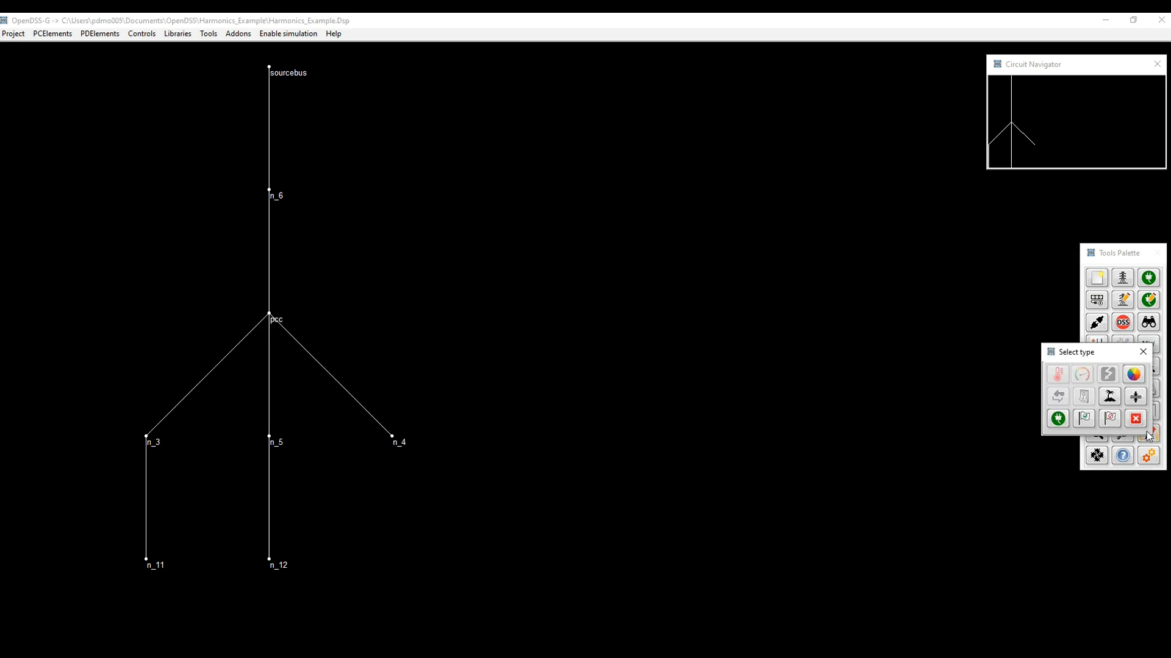
click(1058, 422)
drag(683, 125, 938, 329)
click(878, 360)
scroll(916, 406, down, 1)
click(920, 449)
Step: Change the VSource display color to red
right_click(923, 452)
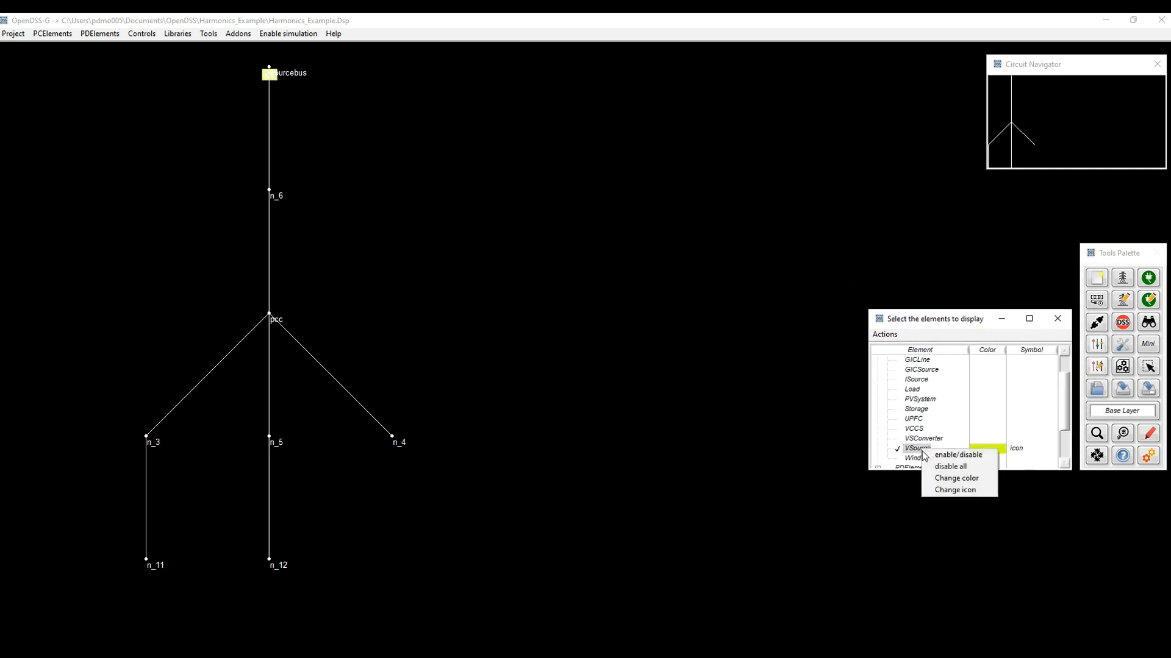
click(951, 478)
click(548, 329)
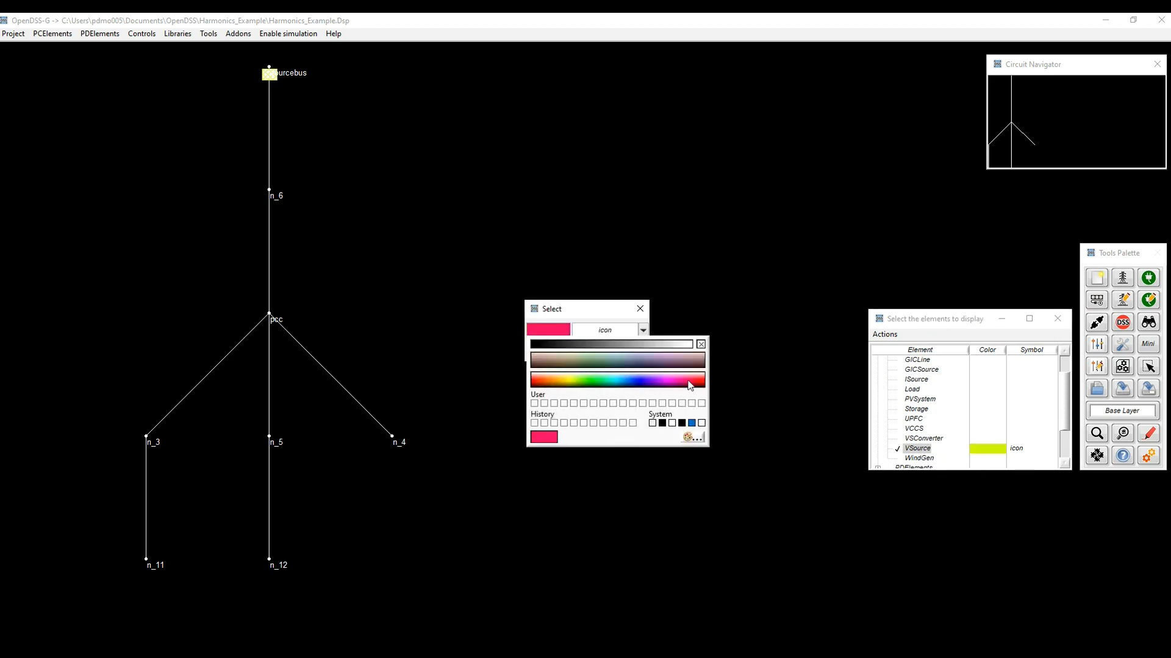
click(695, 382)
click(554, 348)
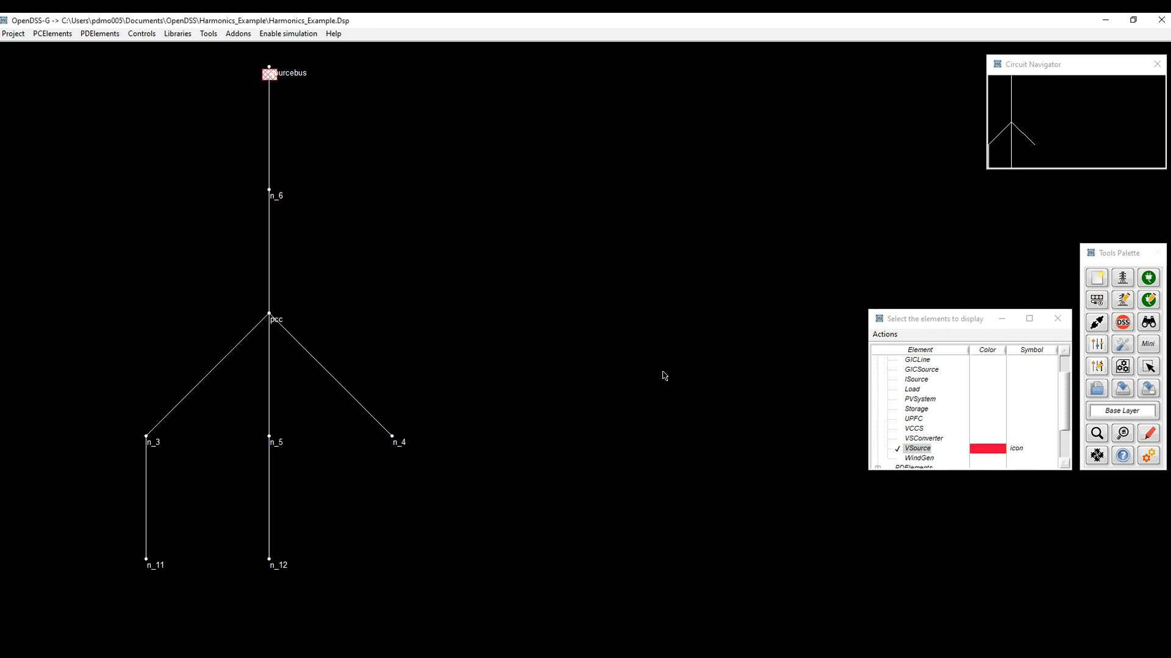
Step: Display the Load and Storage elements on the circuit, with the Storage color set to dark blue
click(913, 391)
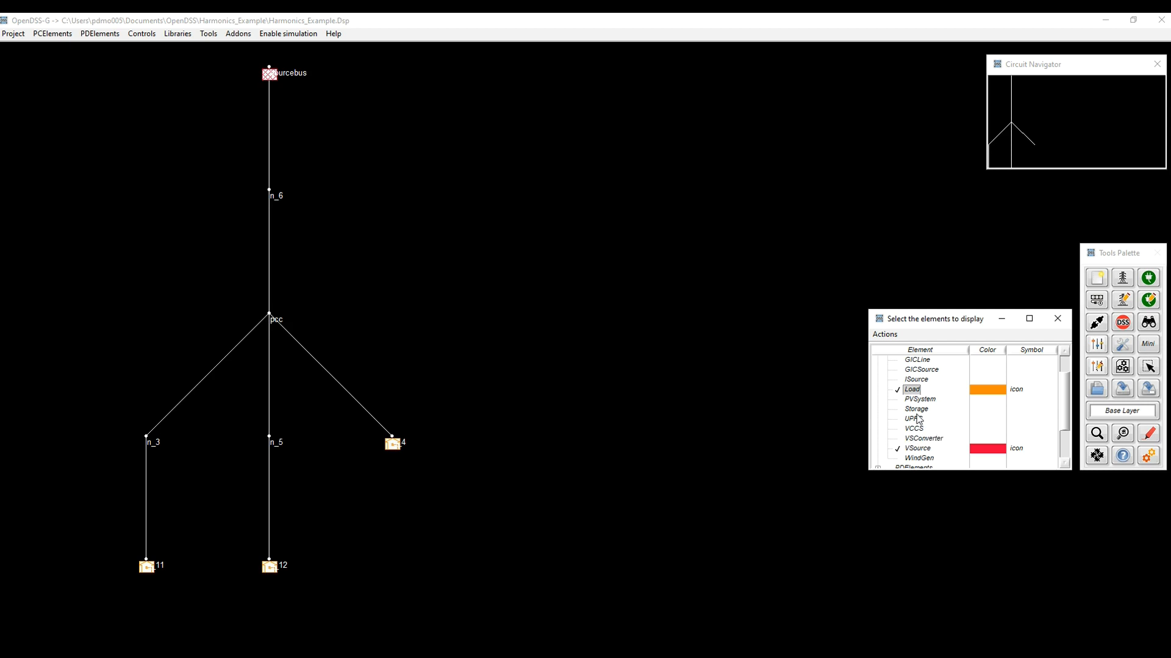
click(917, 409)
right_click(917, 415)
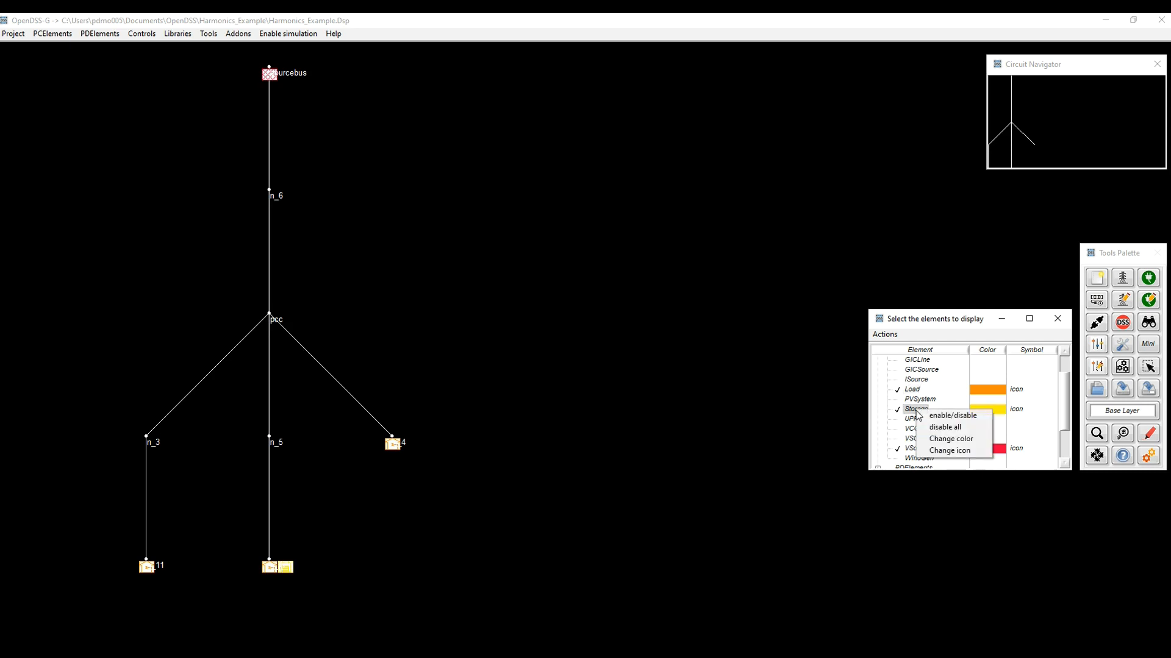
click(941, 439)
click(552, 336)
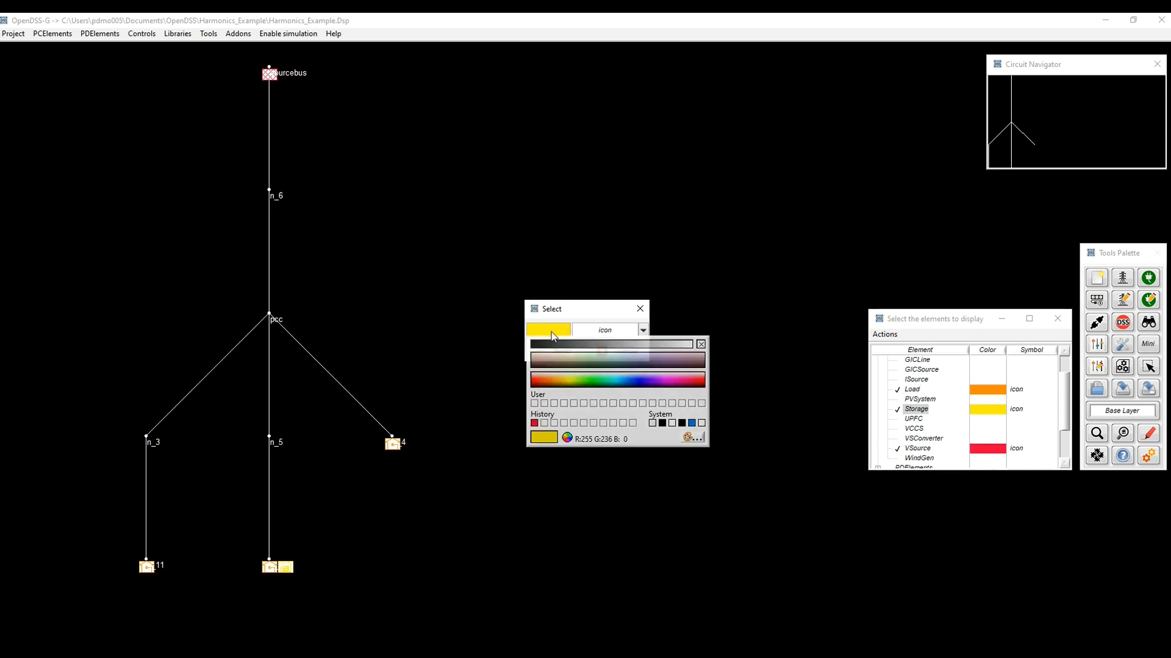
click(645, 384)
click(549, 350)
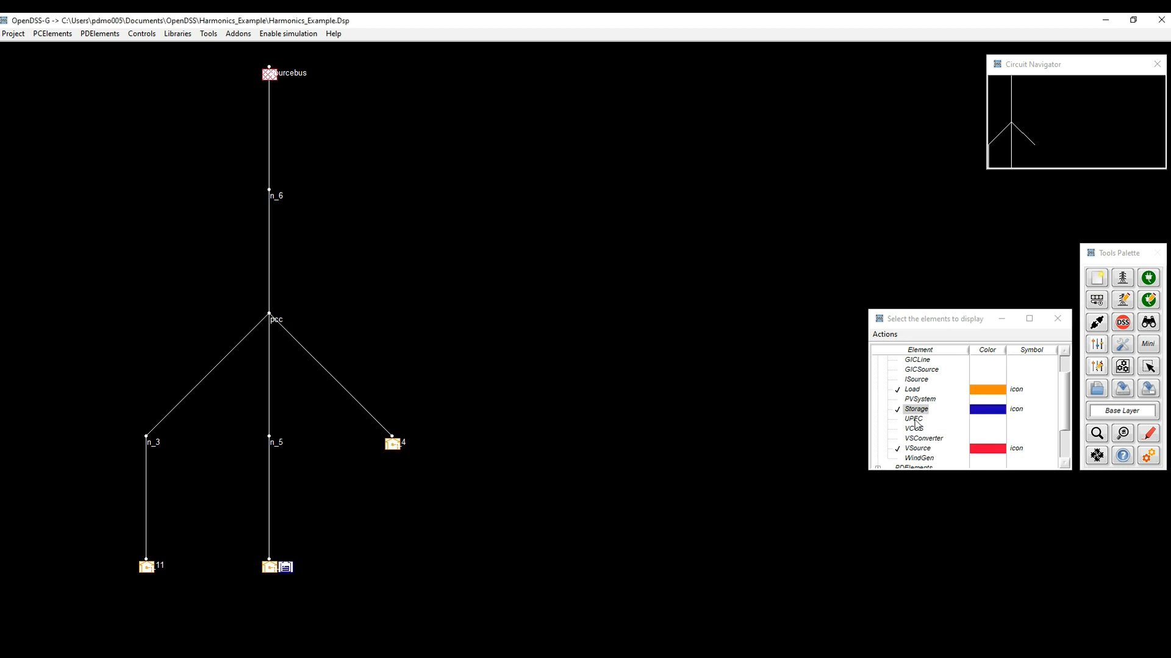
Step: Display the Capacitor, Transformer and Switch elements on the circuit and close the element display selection
scroll(923, 414, up, 1)
scroll(923, 414, down, 3)
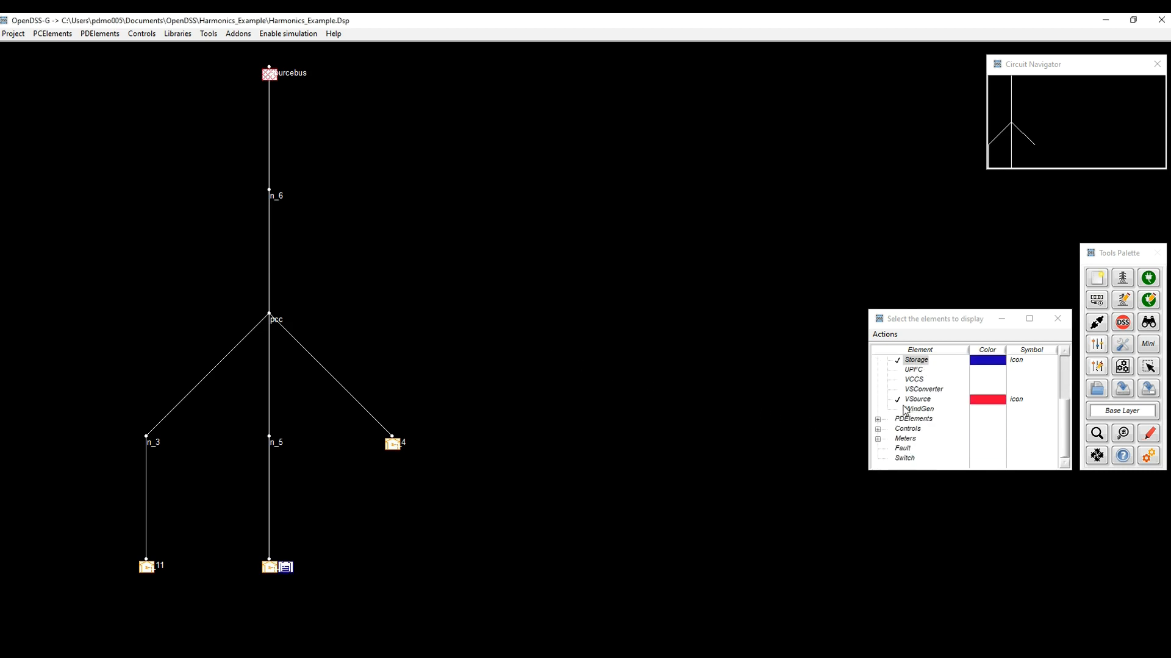
click(878, 419)
click(919, 442)
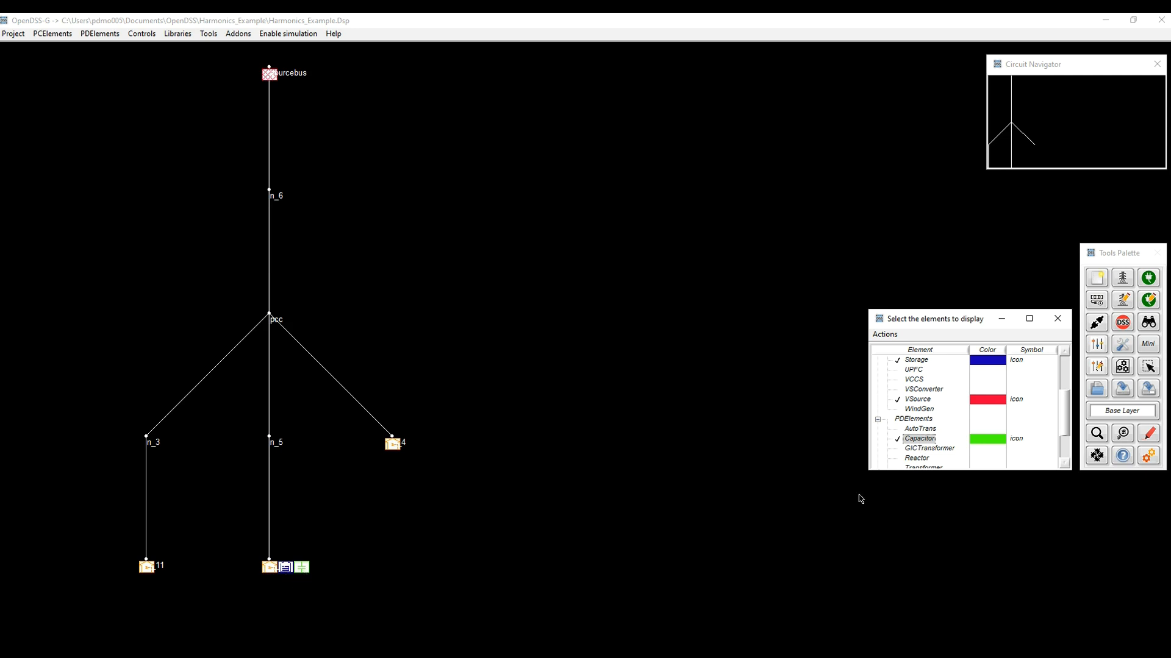
scroll(920, 441, down, 1)
click(924, 439)
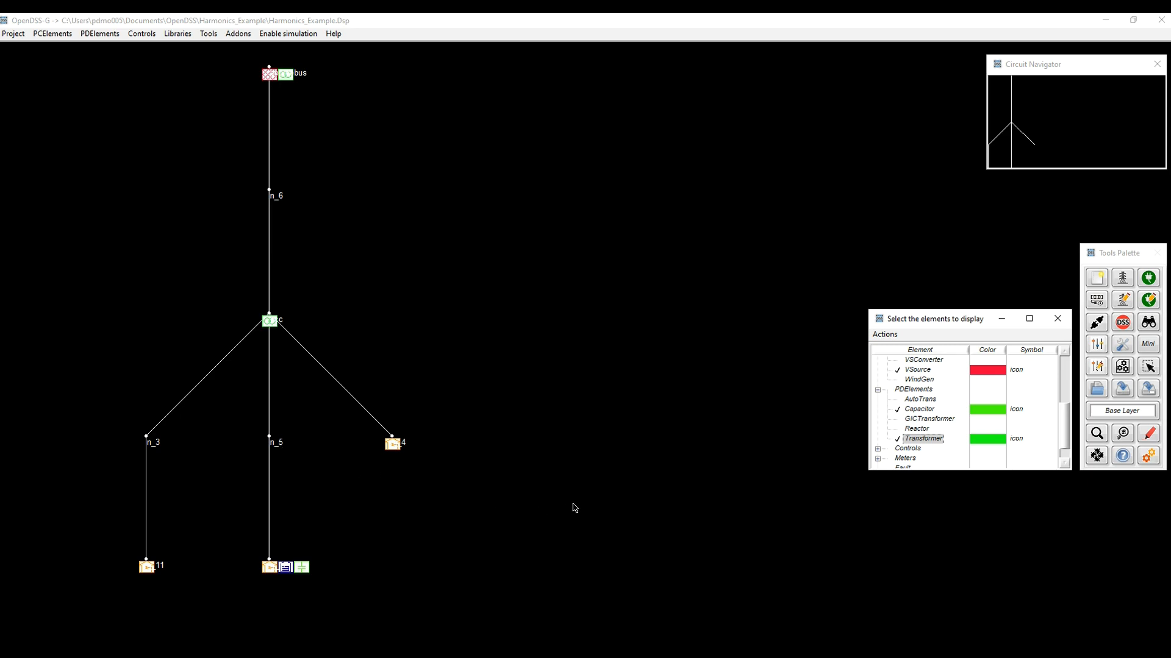
scroll(931, 442, down, 1)
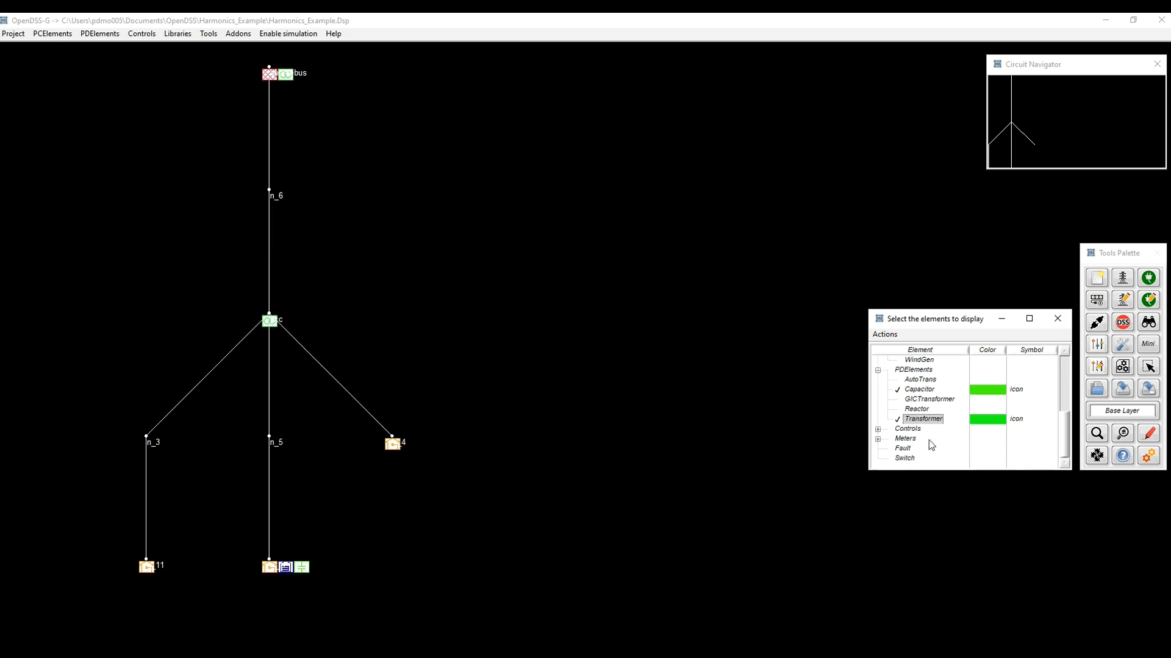
click(907, 459)
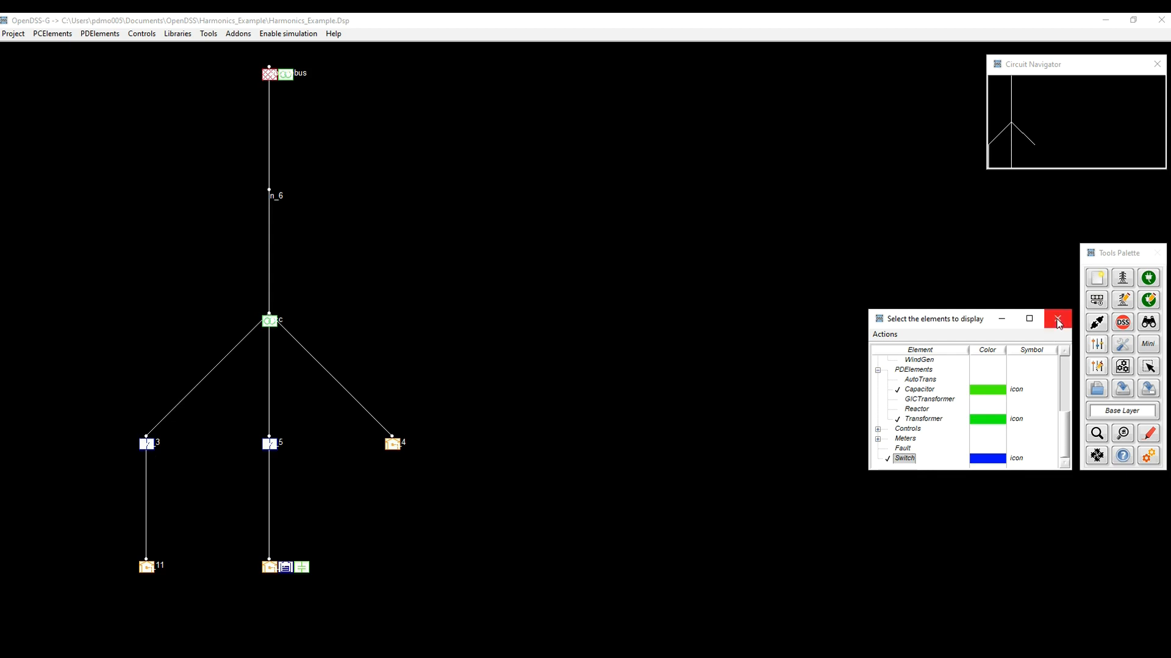
click(1058, 324)
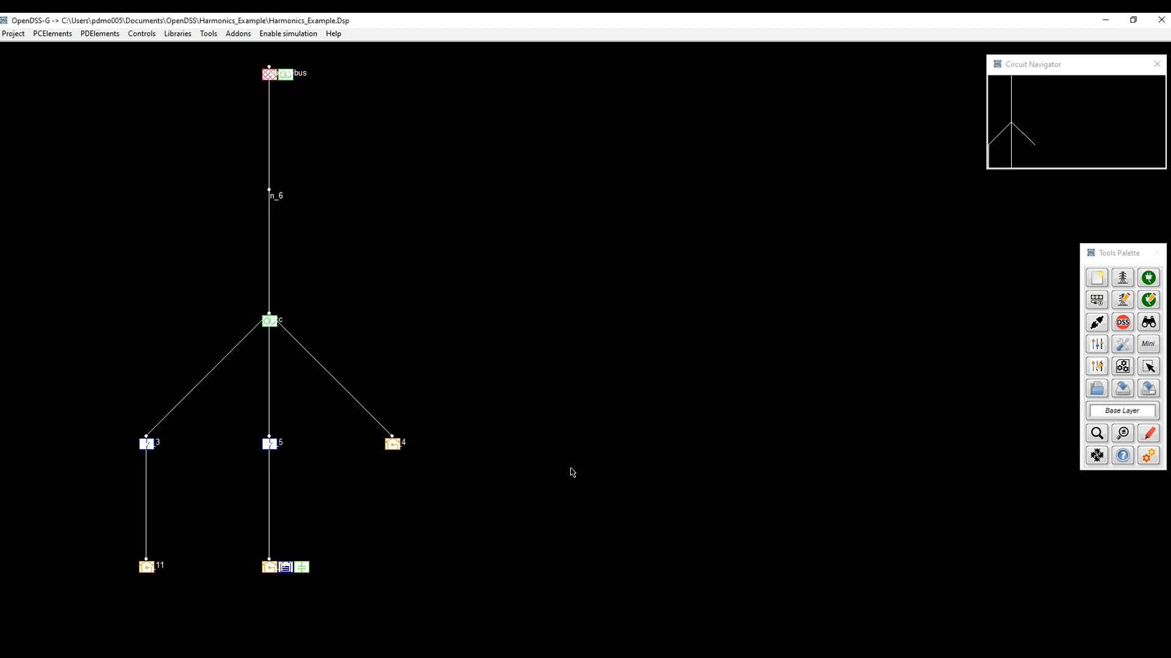
Step: Enable simulation and solve the circuit in Snap mode
click(1148, 456)
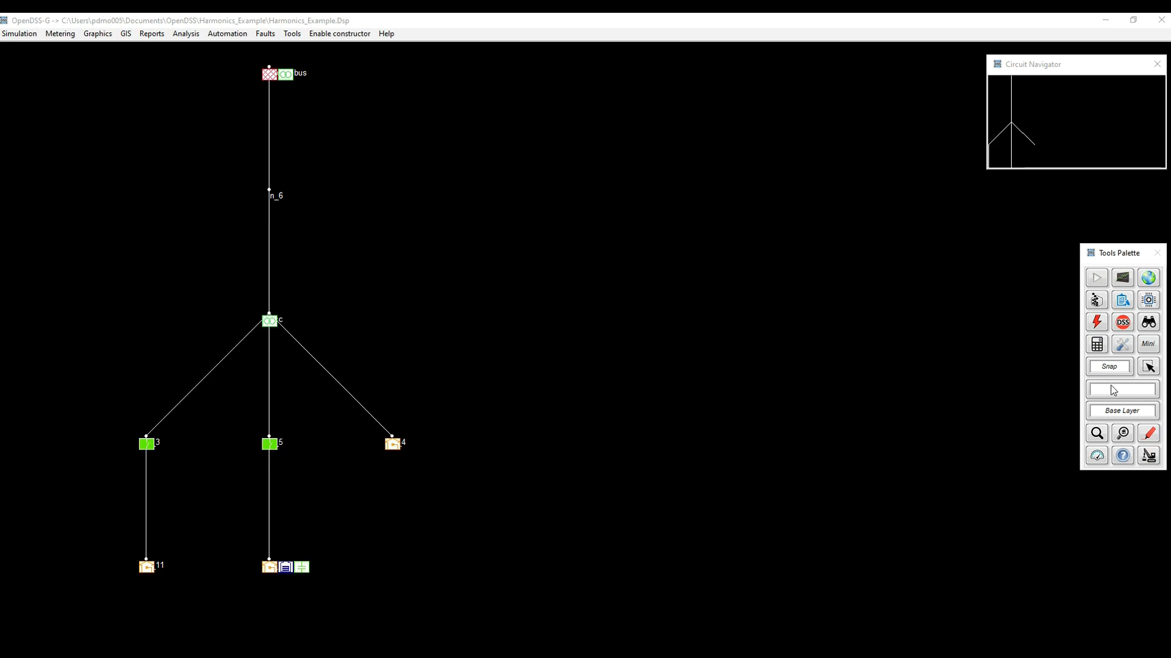
click(1098, 283)
Step: Bring up the meter manager and locate the mpcc monitor on the circuit
click(1097, 459)
click(1088, 444)
drag(769, 271, 897, 412)
right_click(762, 459)
mouse_move(817, 518)
click(869, 515)
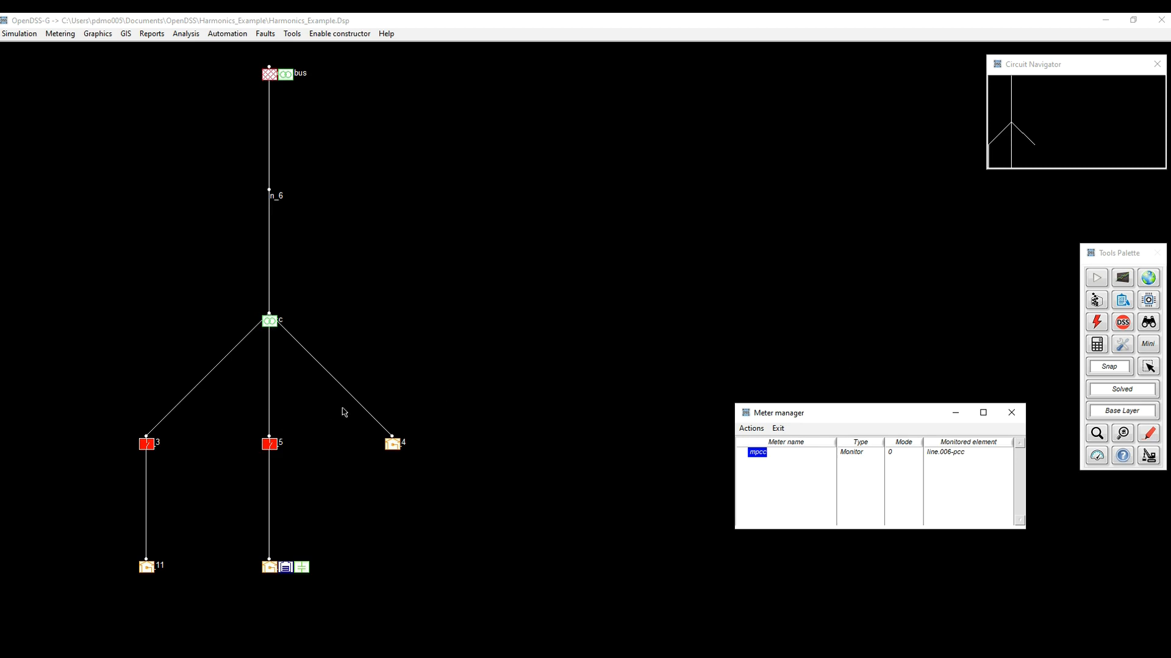
Step: Inspect the transformers connected at the pcc bus, going through tr_3, tr_4 and tr_2, and close the inspector
click(1124, 434)
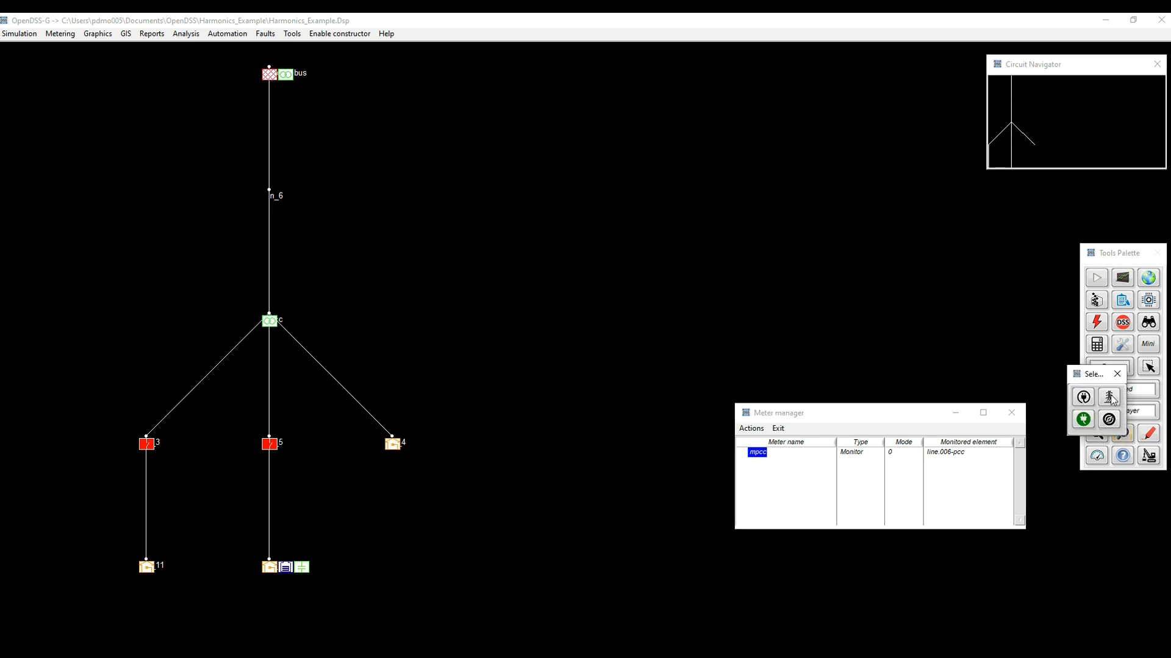
click(1109, 397)
click(570, 366)
drag(183, 289, 384, 359)
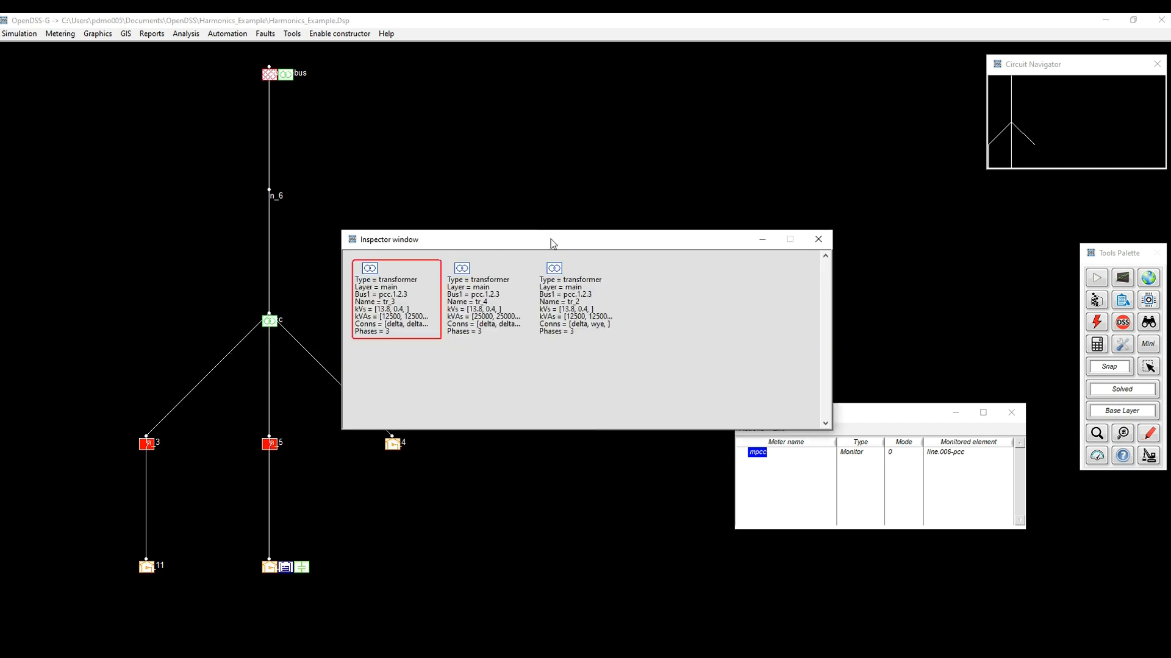
drag(551, 244, 674, 170)
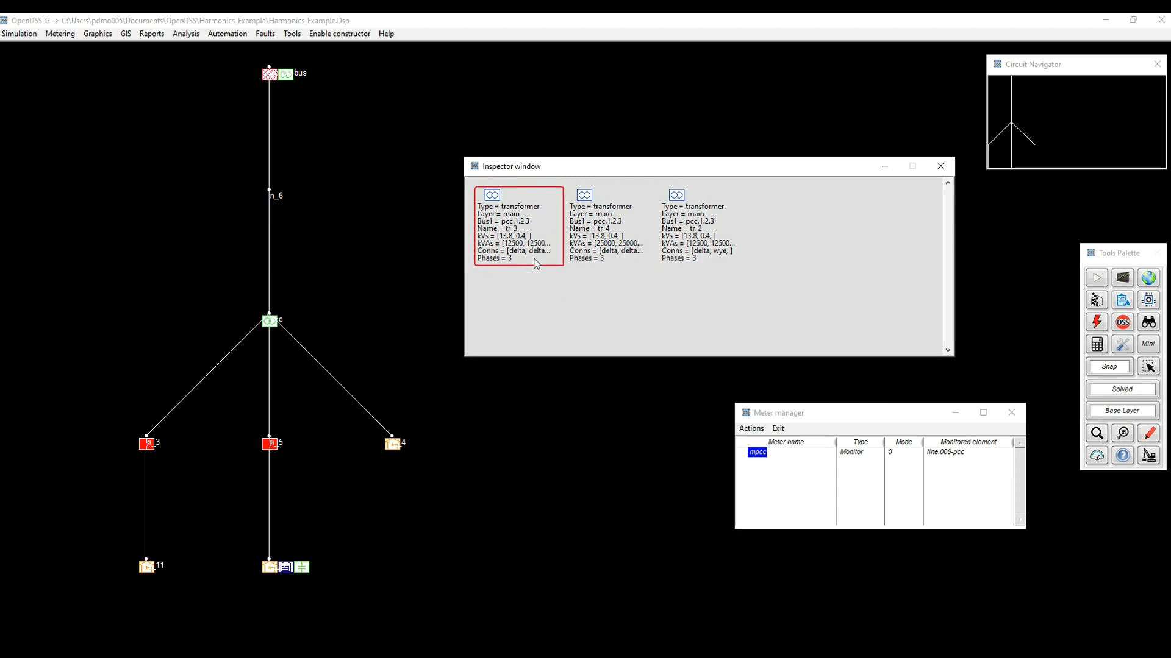
click(617, 253)
click(729, 251)
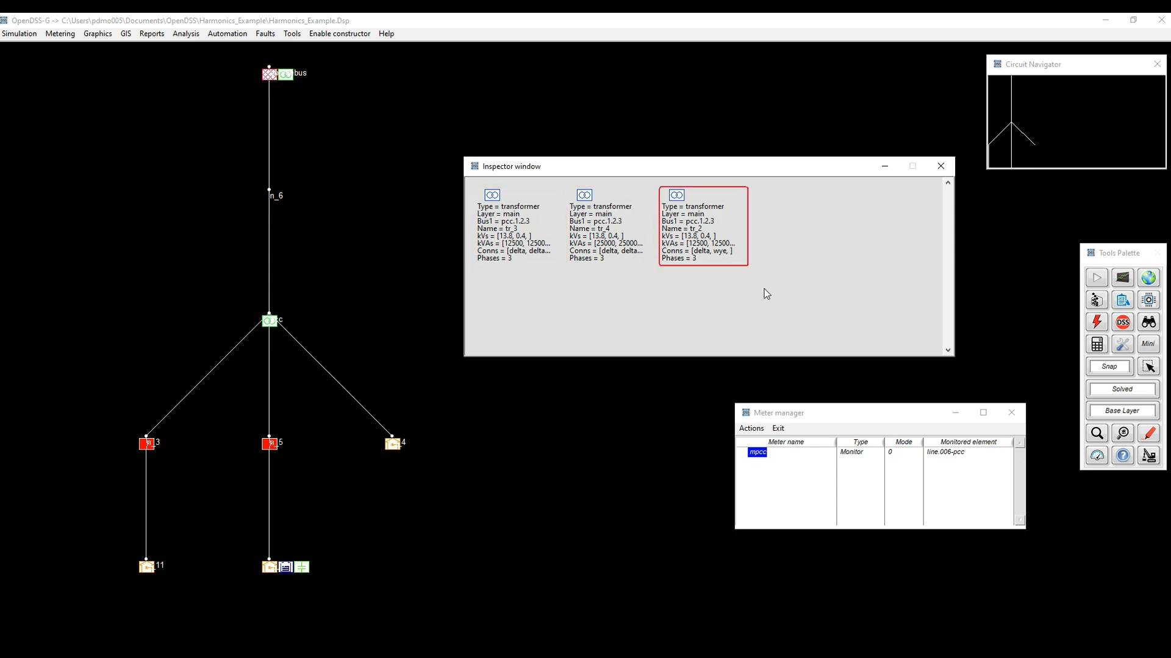
click(940, 167)
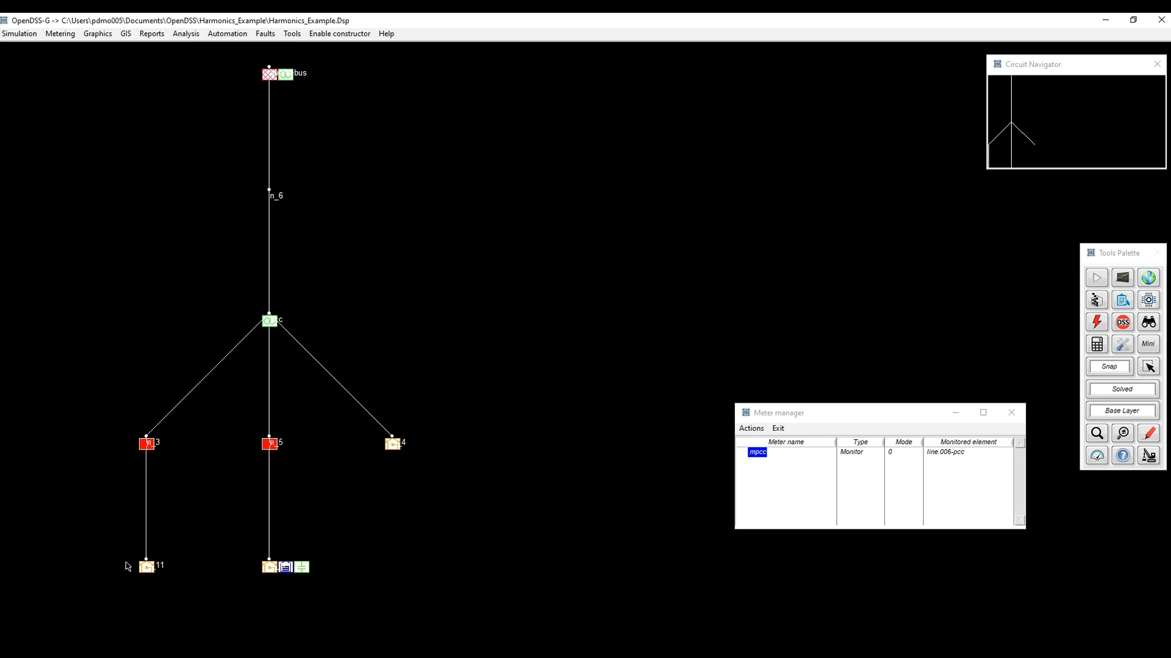
Step: Create a monitor named myMon for the whole Load class in Standard Meter mode
right_click(760, 476)
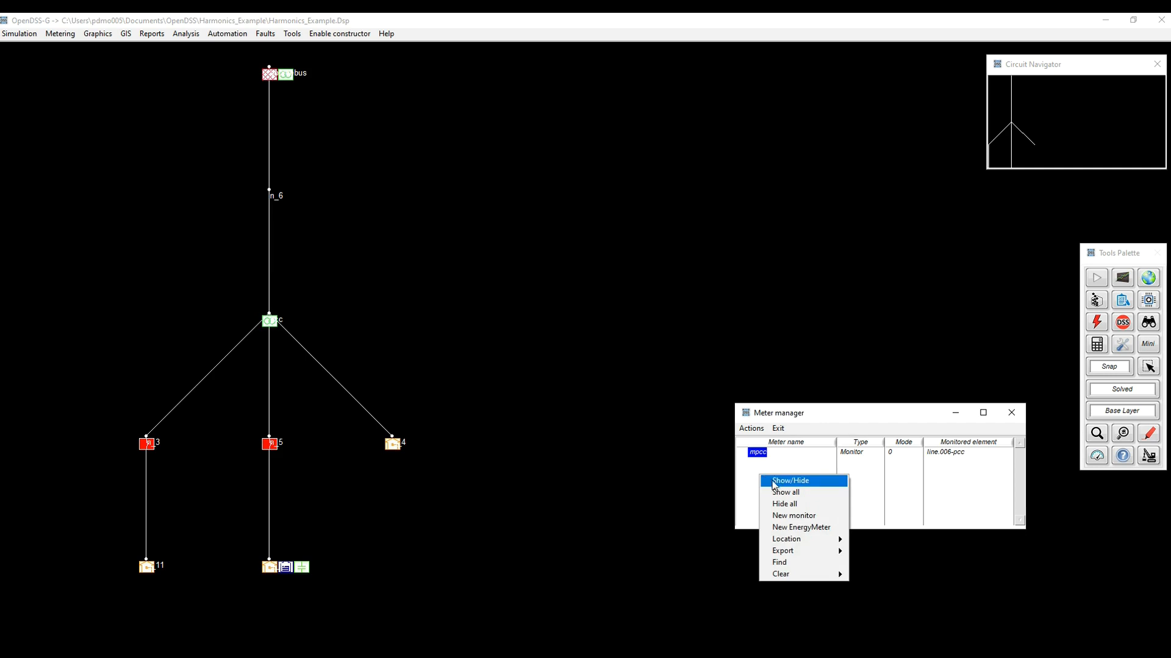
click(799, 520)
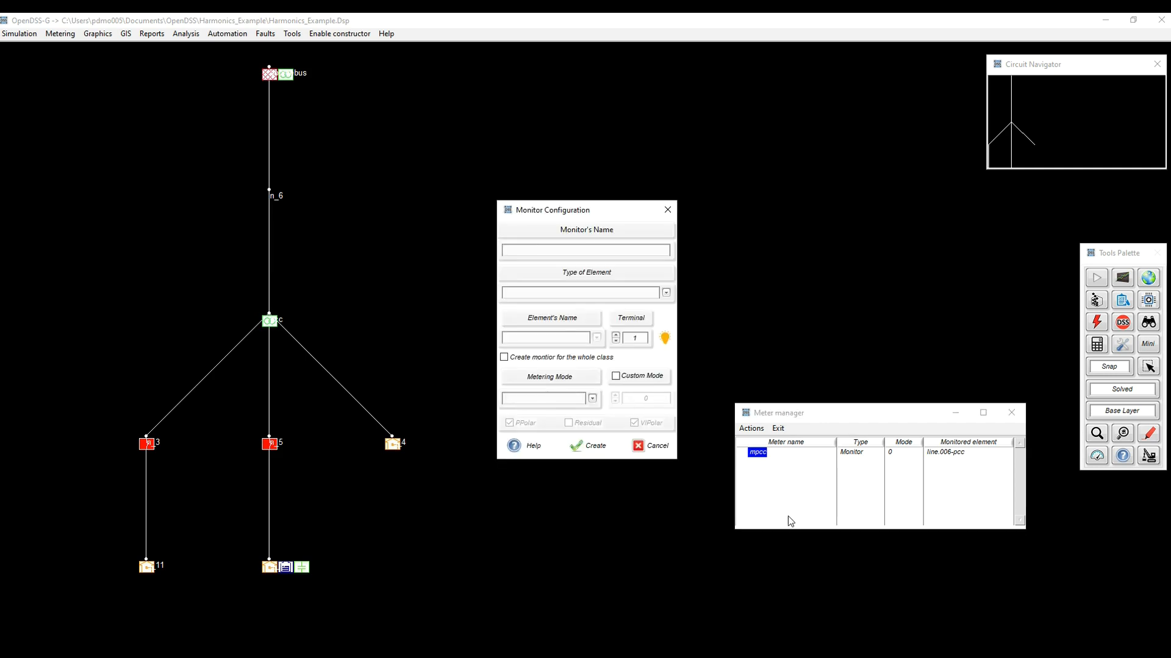
text(myMon)
text(Load)
click(504, 358)
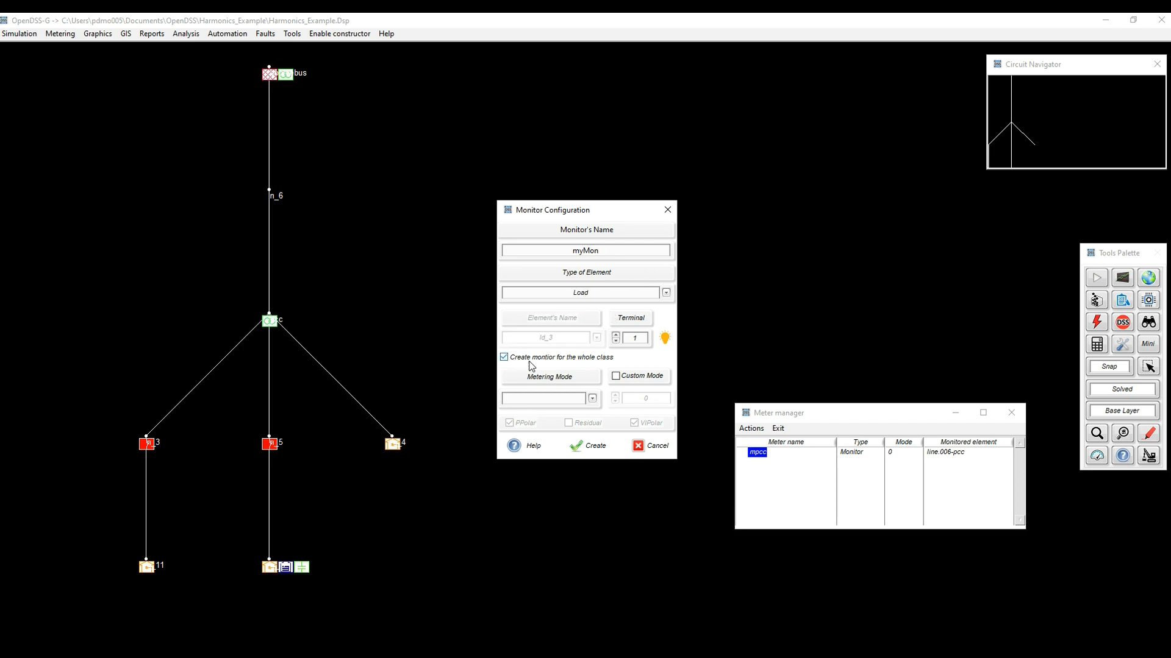
click(592, 399)
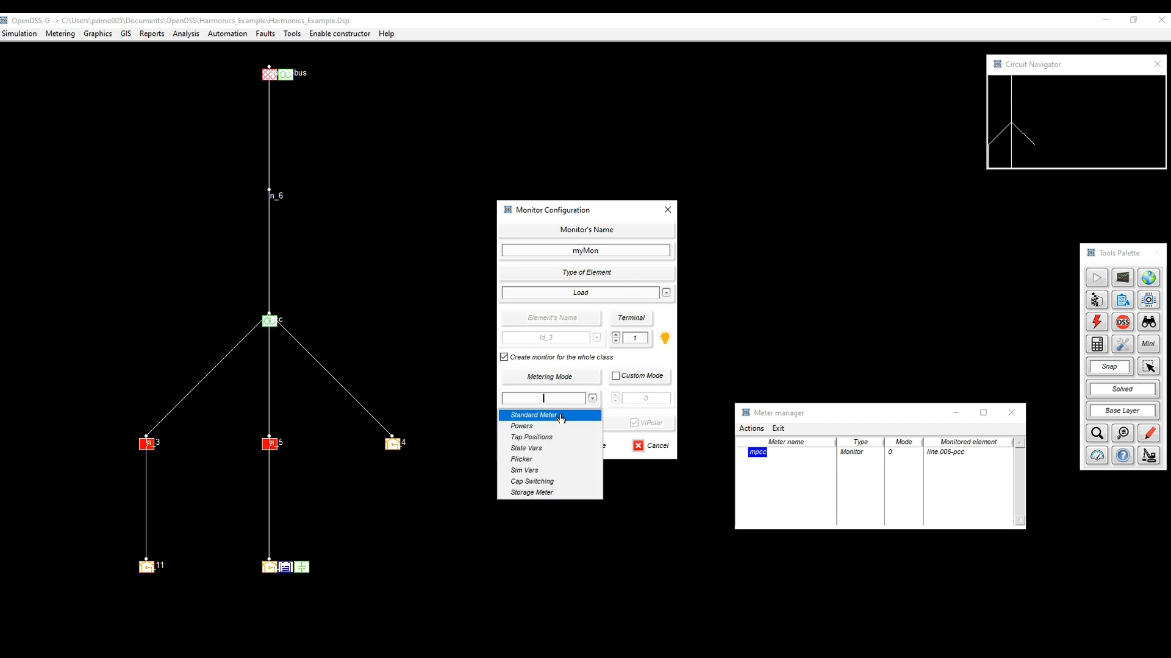
click(552, 412)
click(595, 450)
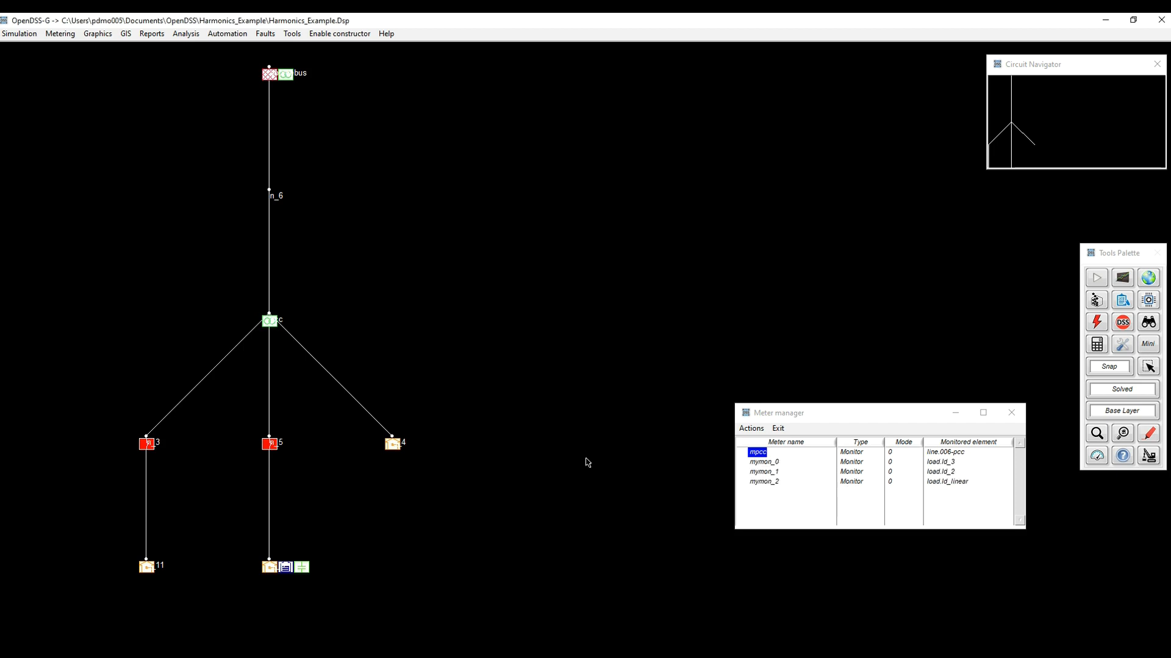
Step: Locate the mymon_0, mymon_1 and mymon_2 load monitors on the circuit one by one
click(944, 463)
click(941, 484)
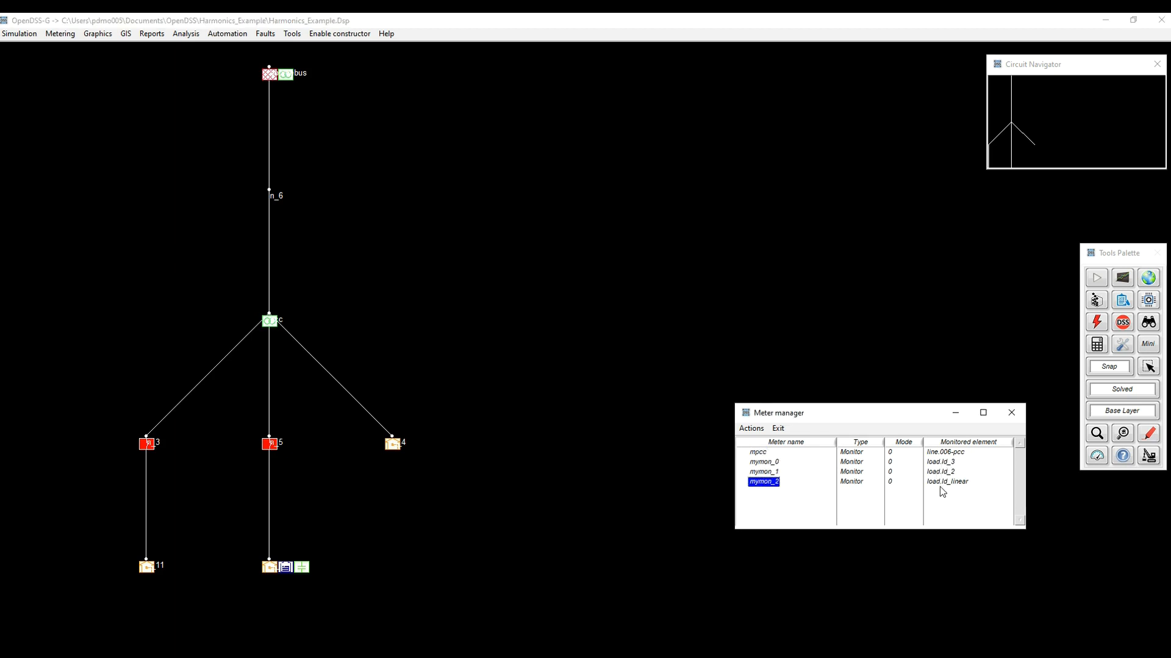
right_click(759, 463)
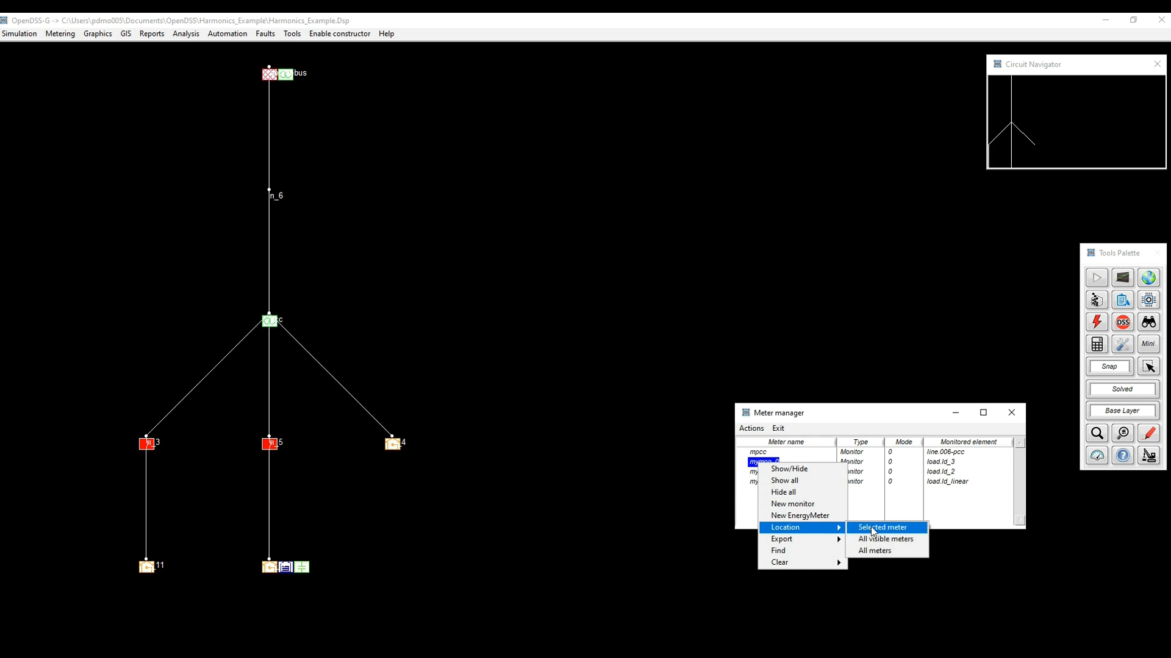
click(873, 529)
click(767, 474)
right_click(768, 477)
click(881, 538)
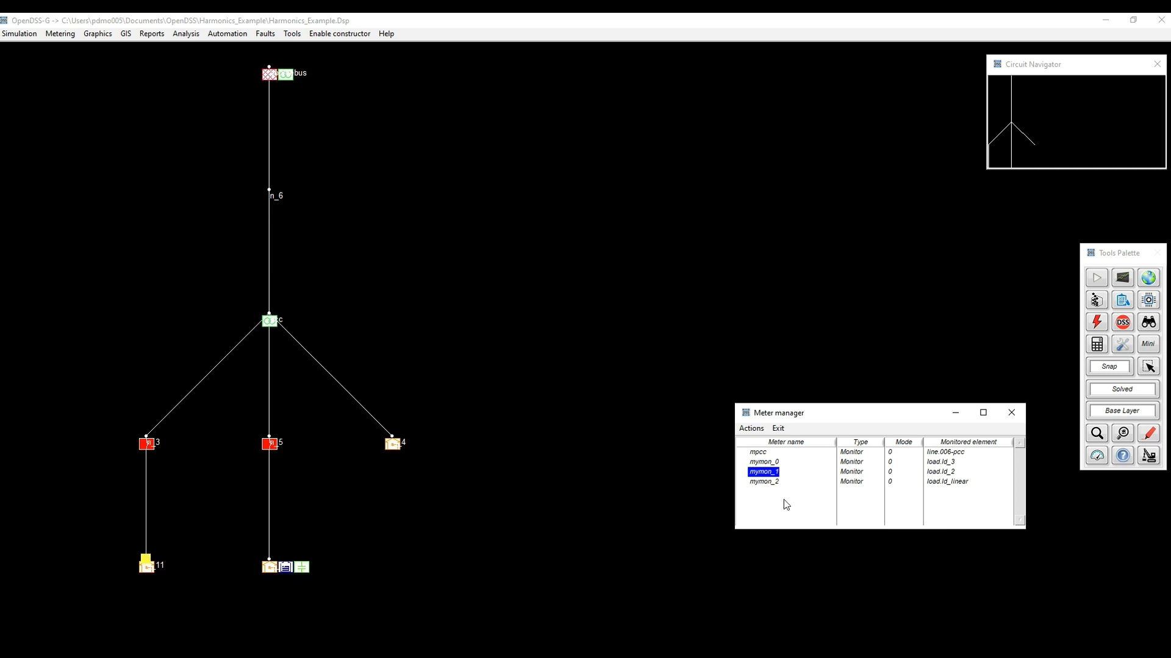
click(769, 483)
right_click(769, 481)
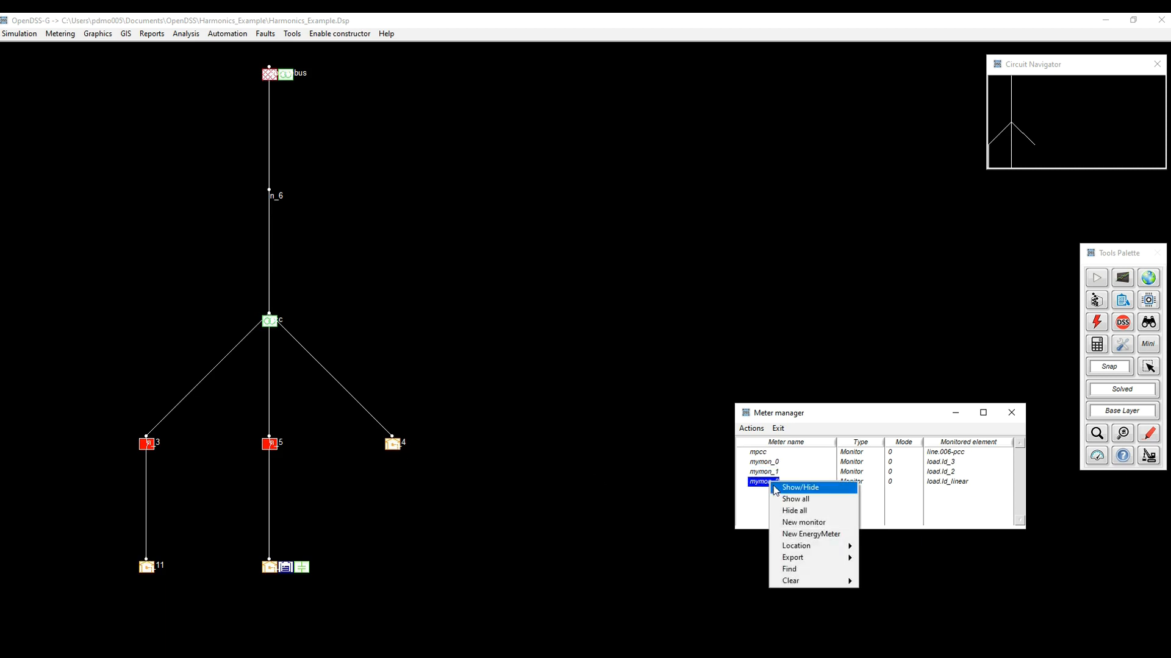
click(878, 546)
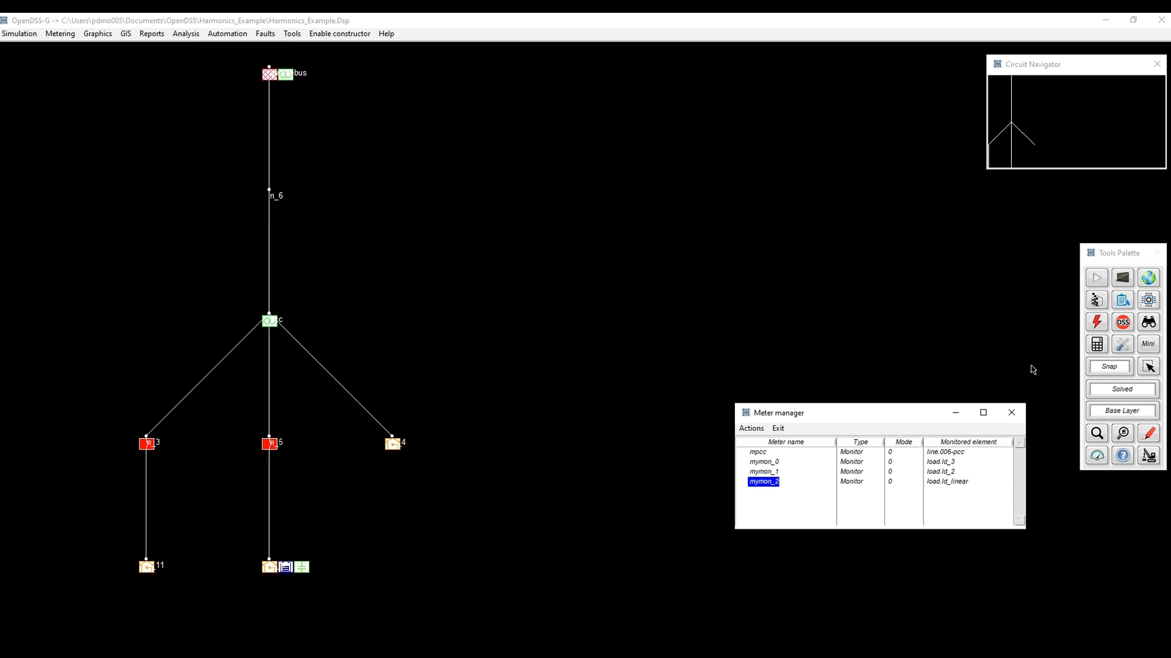
Step: Inspect the load at bus n_4 and bring up its load editor
click(1125, 440)
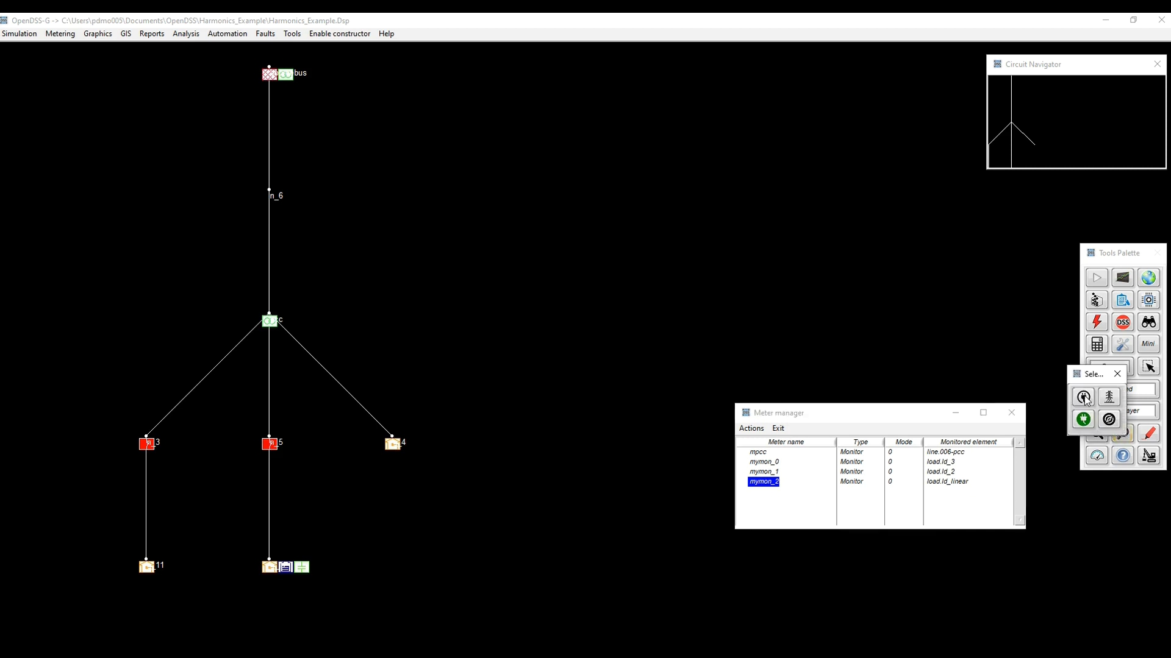
click(1083, 420)
click(580, 363)
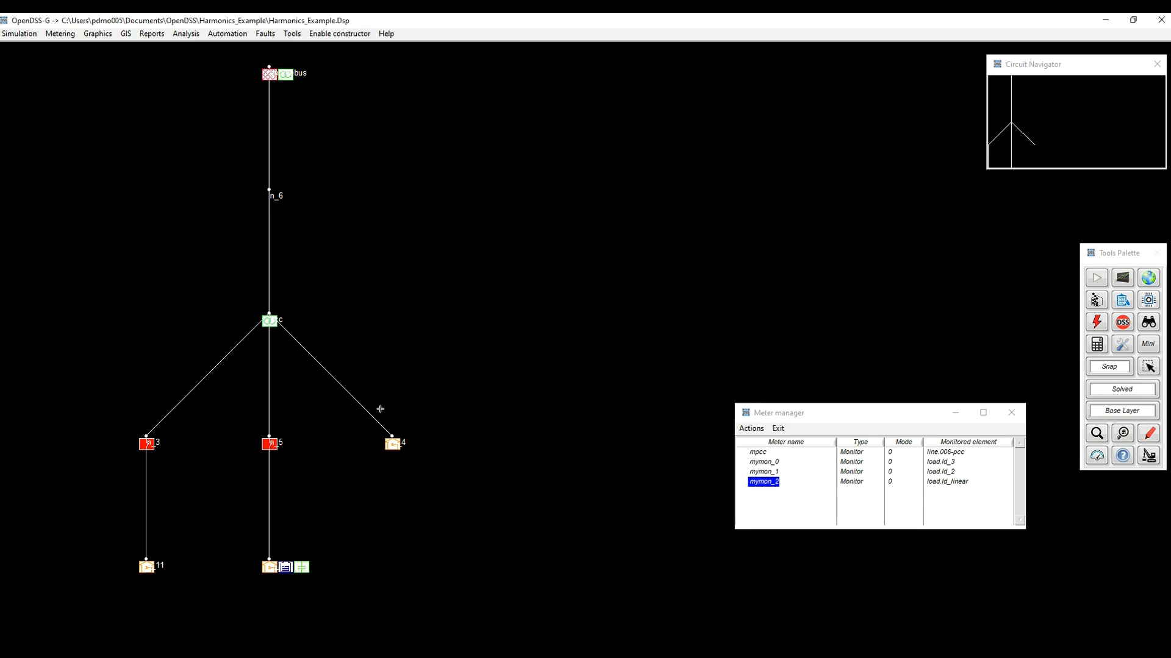
click(392, 444)
drag(565, 235, 860, 137)
right_click(684, 206)
click(689, 205)
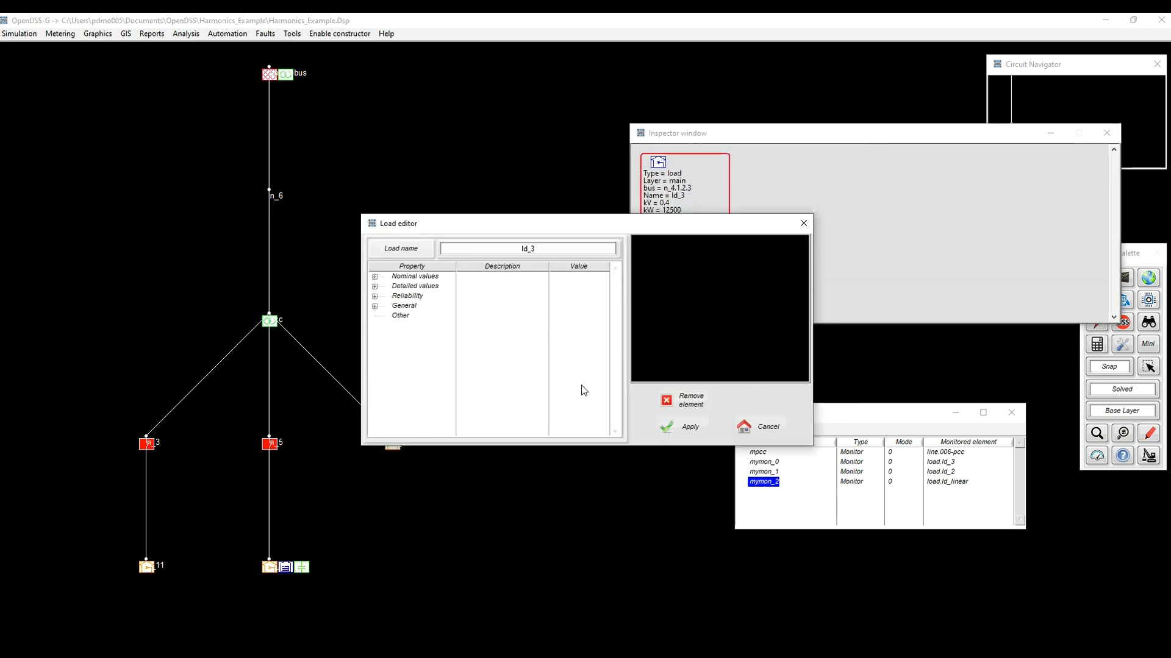
Step: Expand the load's nominal values and examine its harmonic spectrum property
click(375, 277)
click(408, 356)
key(s)
scroll(458, 396, down, 1)
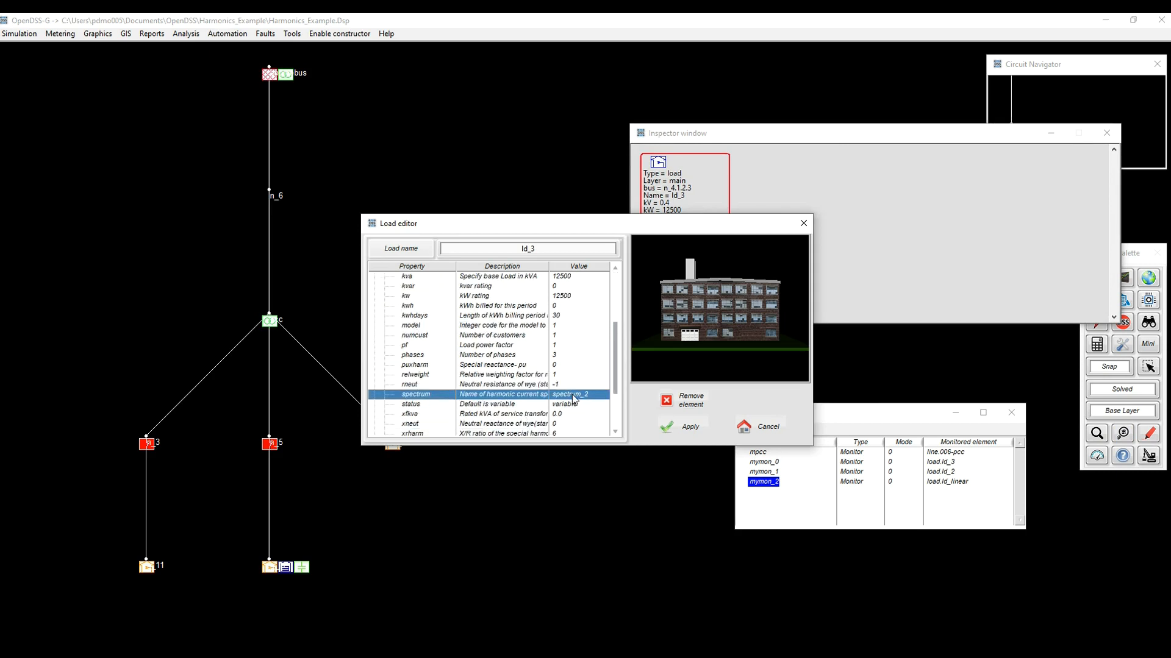
Step: Examine the harmonic spectra spectrum_2, spectrum_1 and linear from load ld_3's spectrum property, leaving the load unmodified
double_click(530, 399)
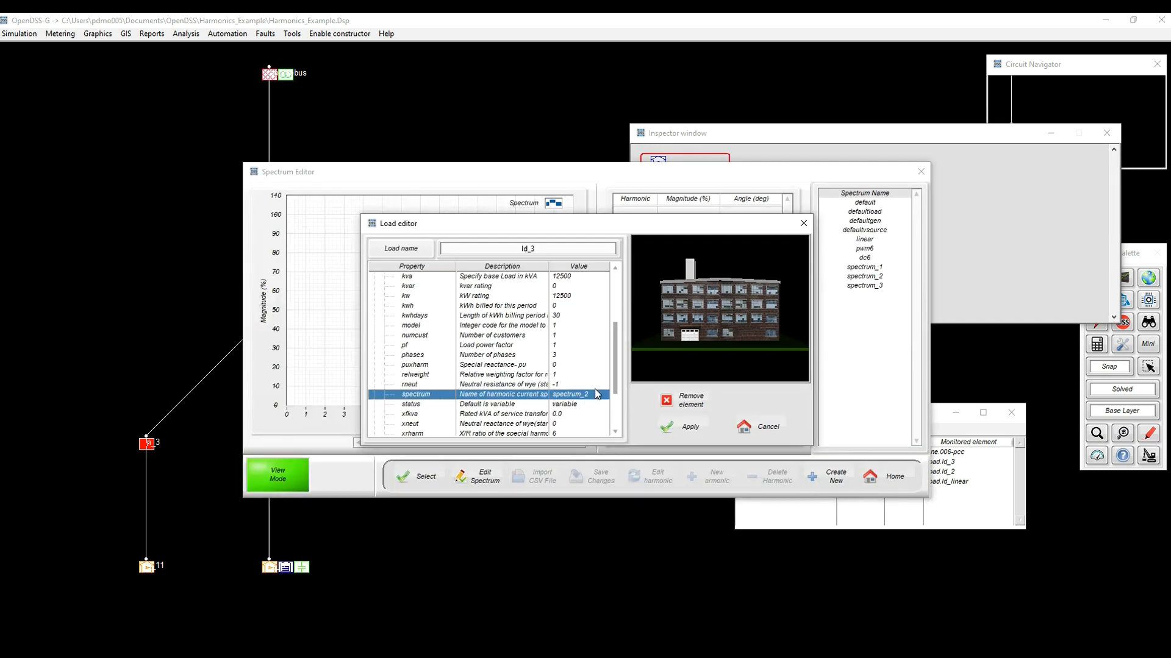
drag(802, 194, 979, 278)
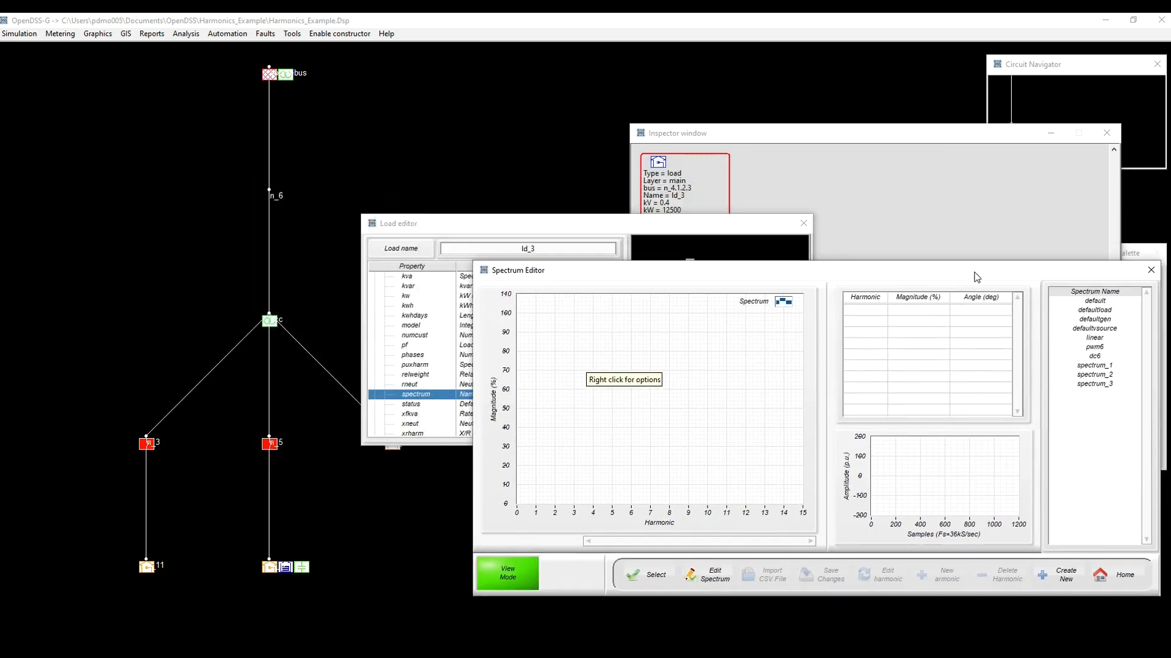
click(1106, 375)
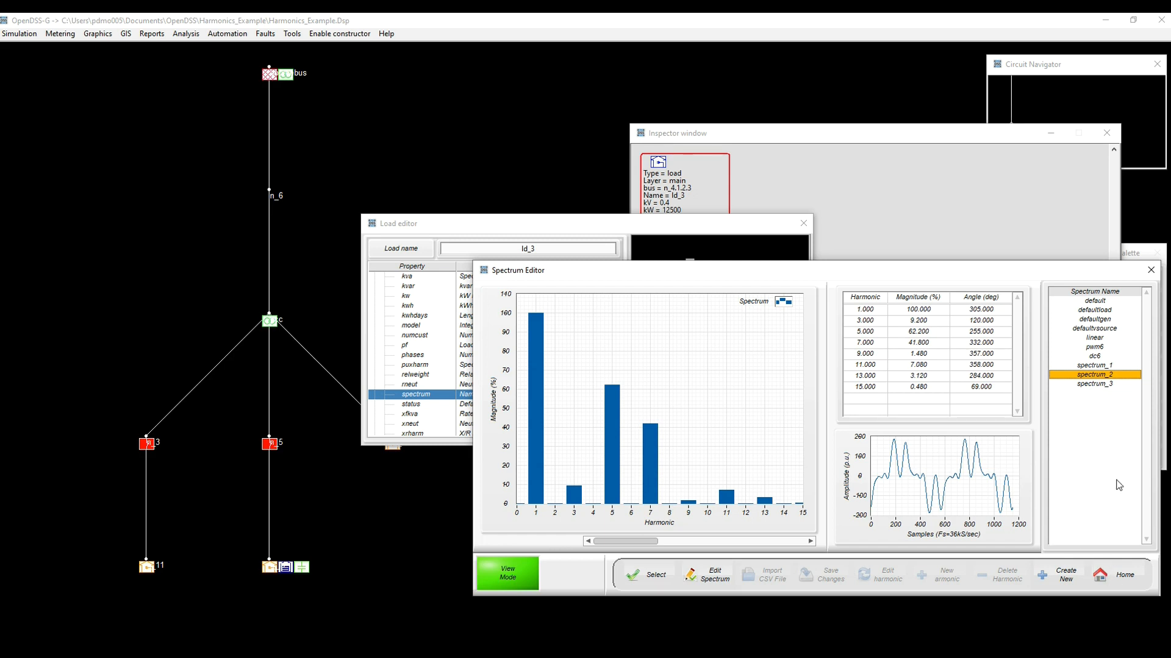
click(1095, 365)
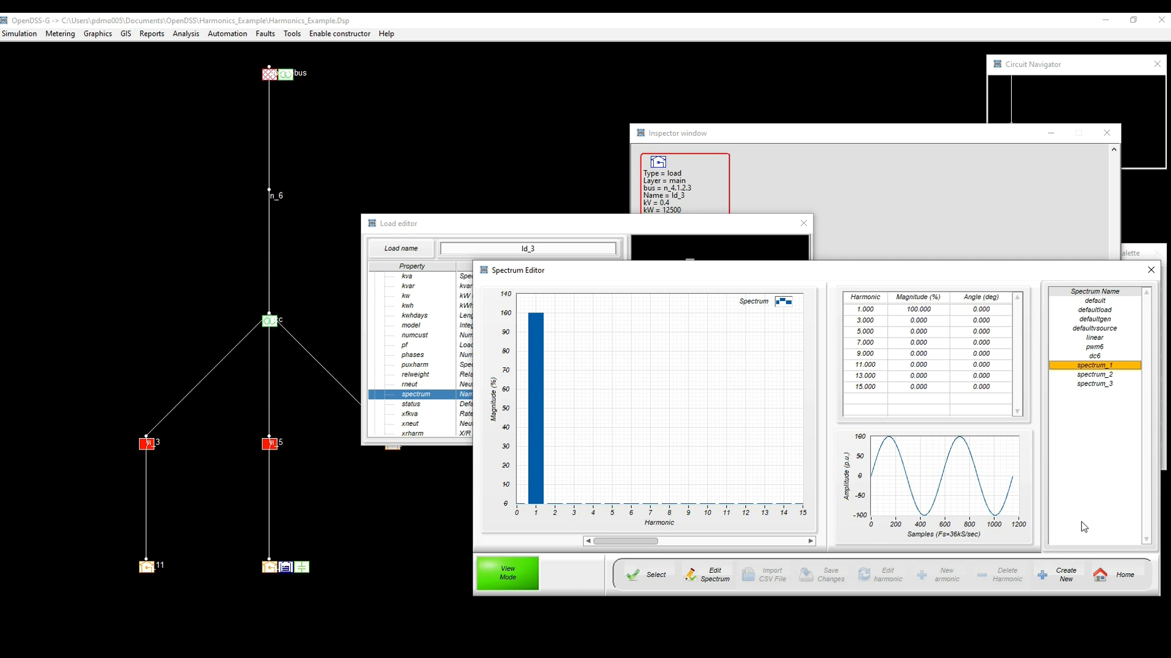
click(1094, 339)
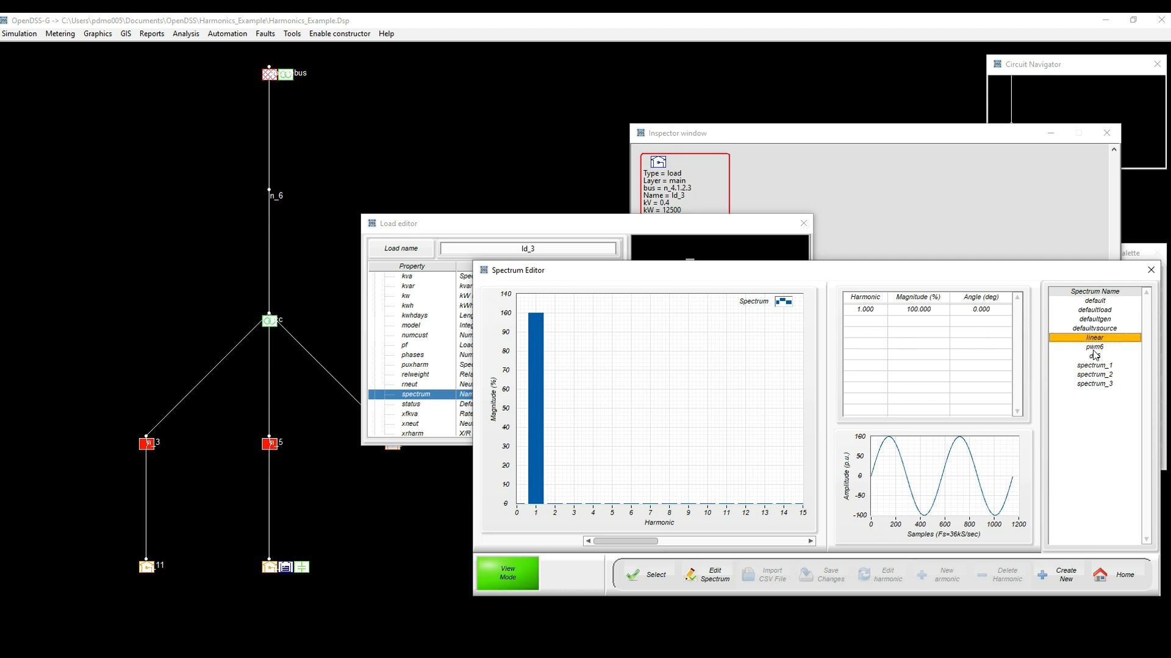
click(1098, 367)
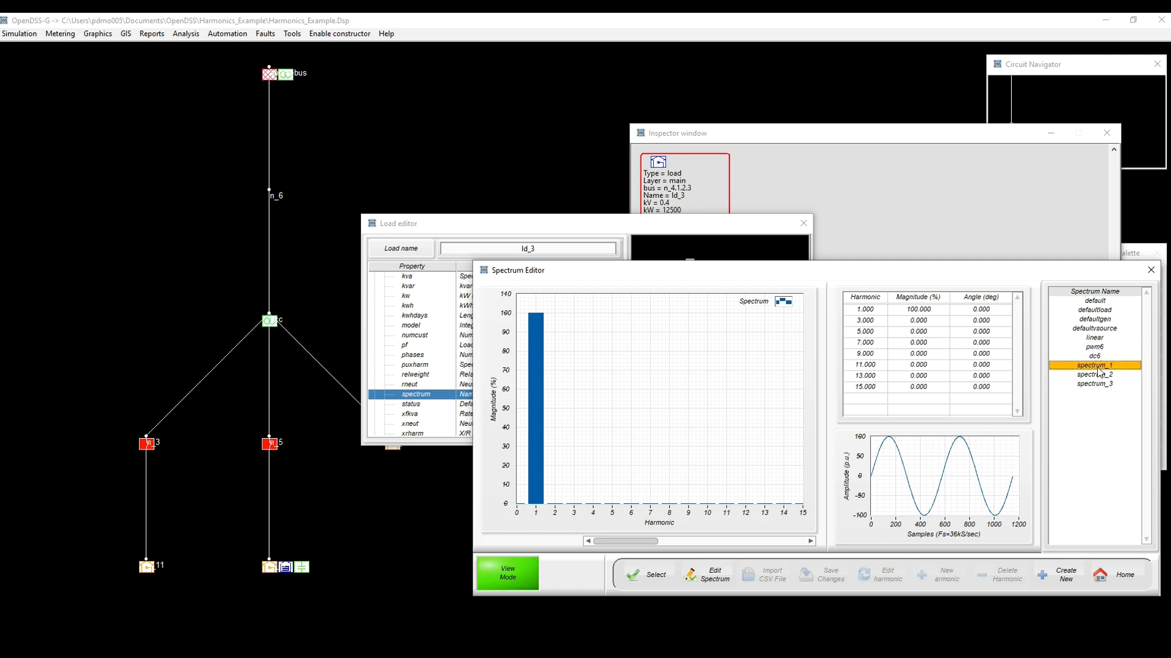
click(1116, 577)
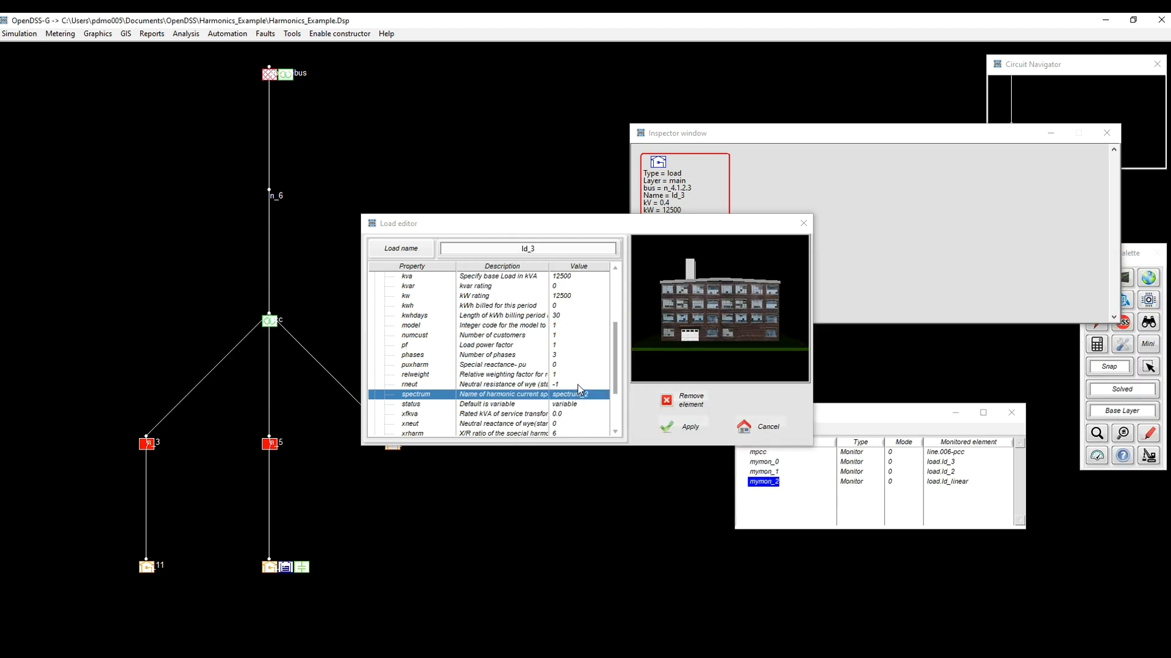
click(804, 223)
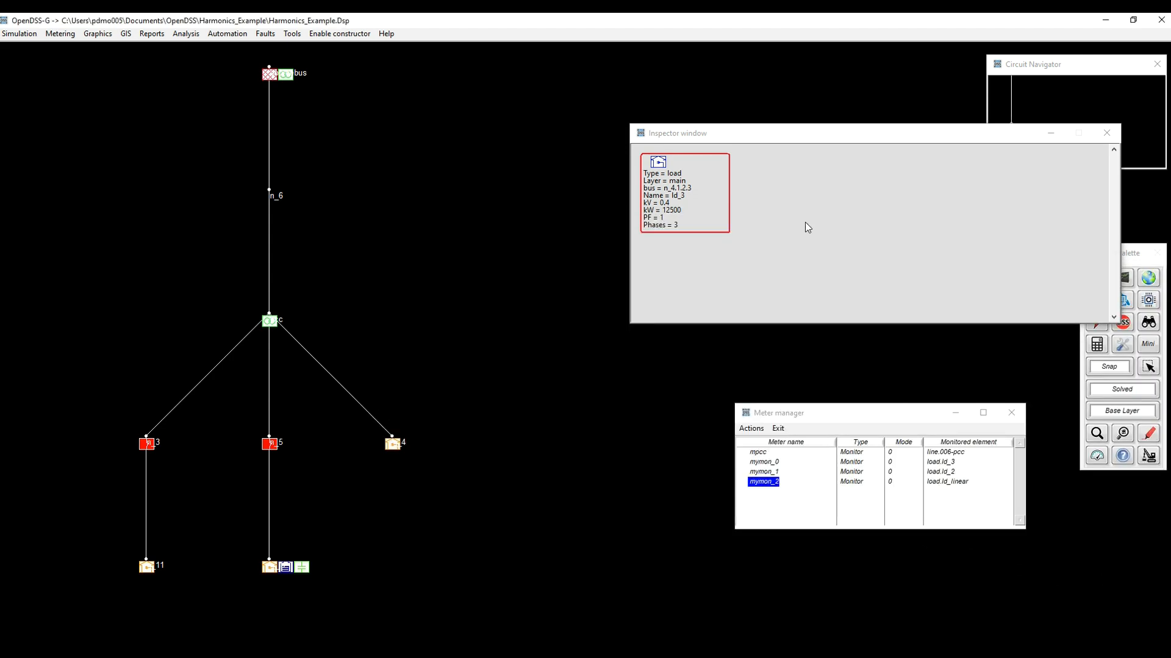
Step: Close the inspector and set the simulation mode to HarmonicT in the system configuration
drag(898, 412, 928, 401)
click(1107, 133)
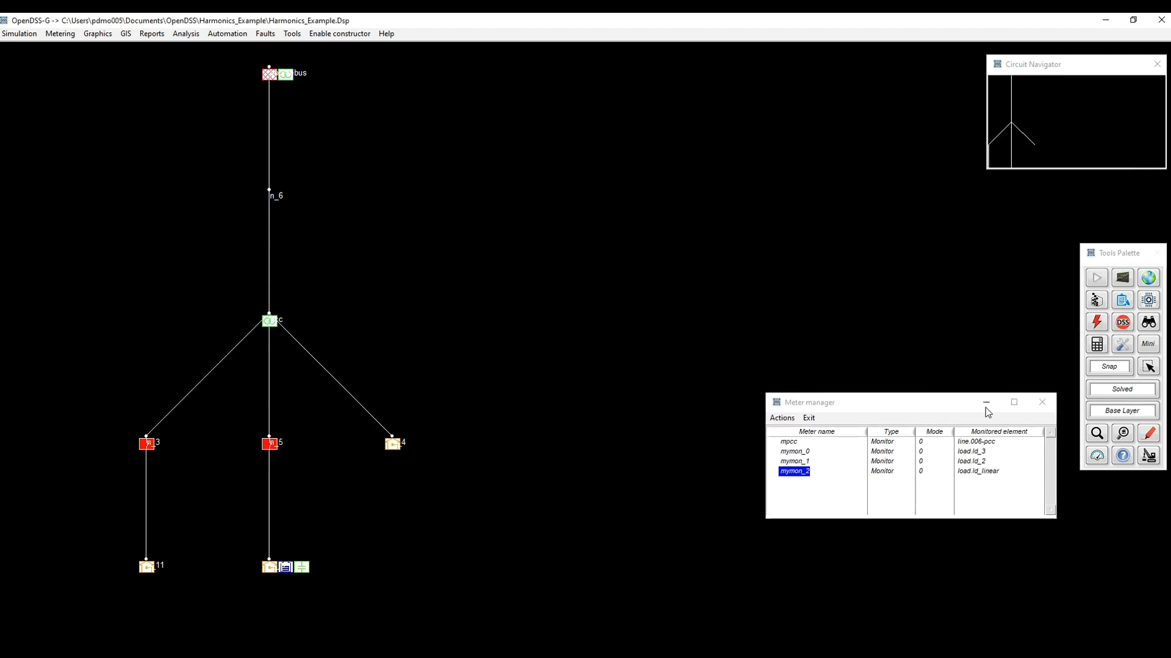
click(1126, 349)
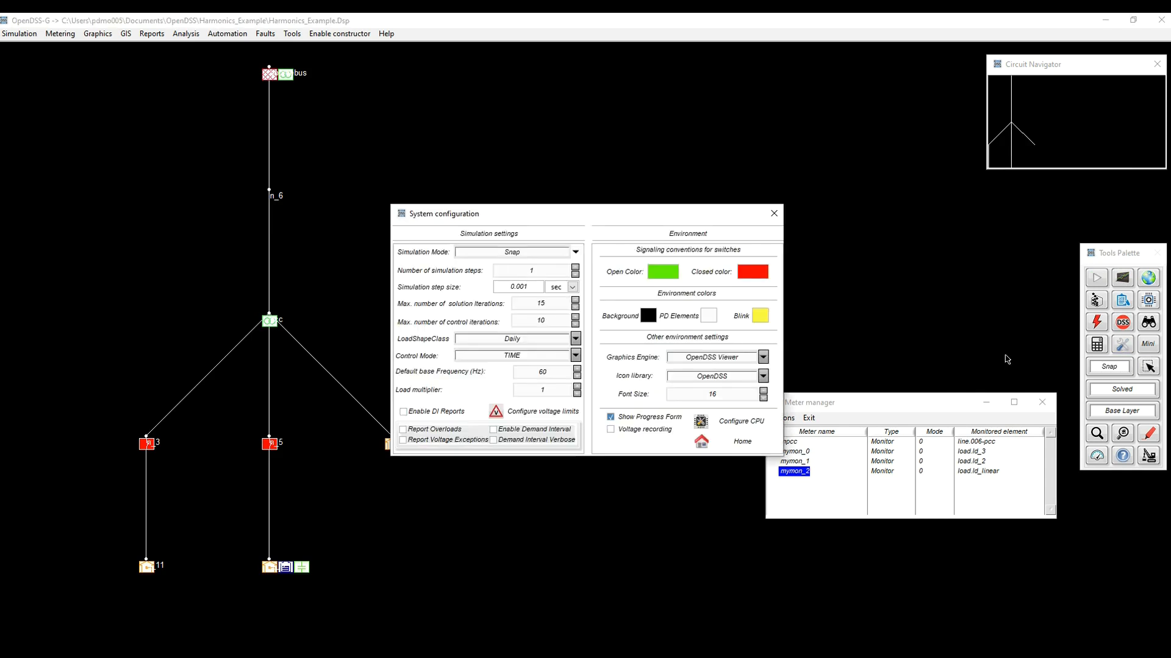
click(530, 255)
key(h)
key(h)
click(723, 446)
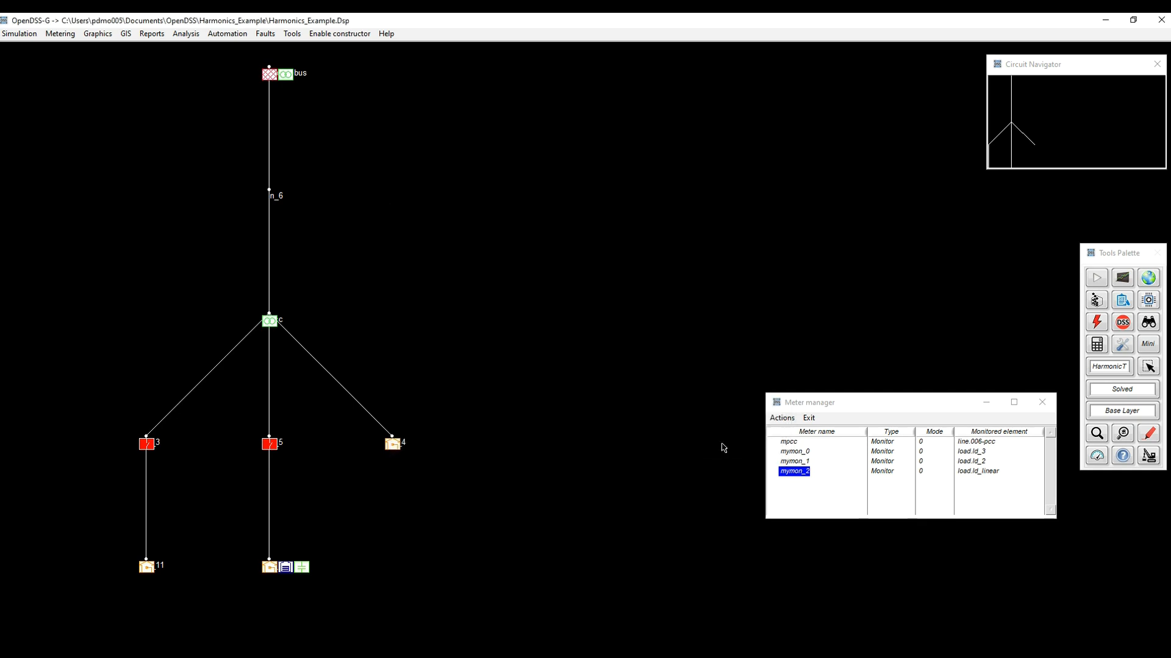
Step: Display the meters for all four monitors and line them up in a row beside the mpcc meter above the circuit
right_click(796, 493)
click(840, 511)
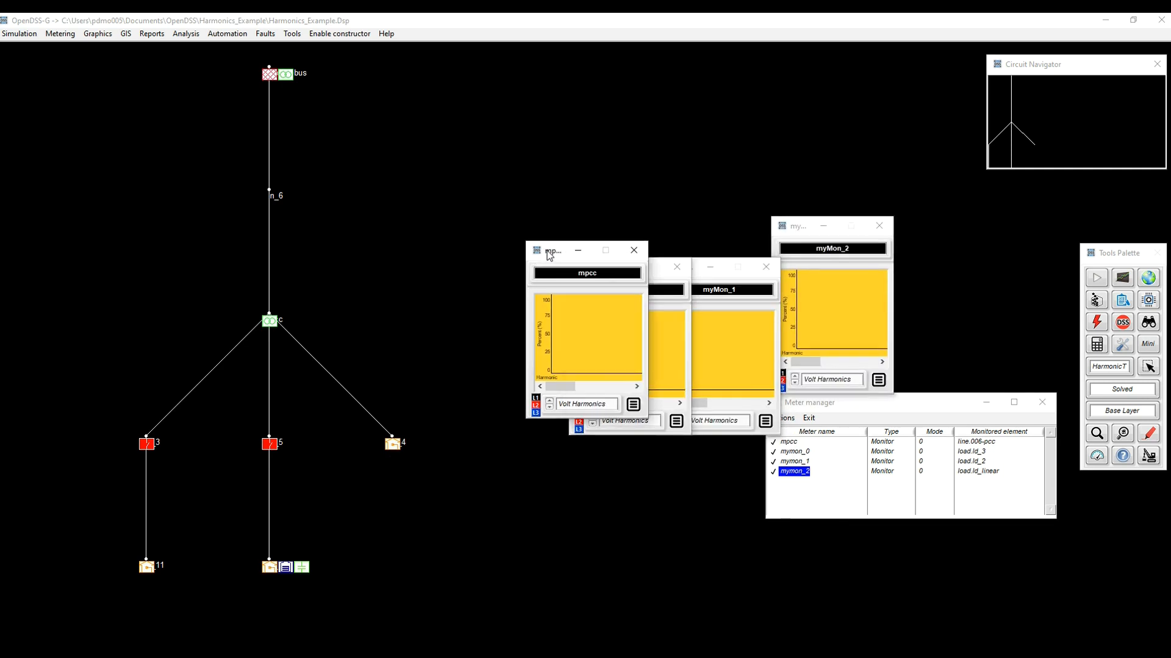
drag(551, 251, 426, 69)
click(508, 223)
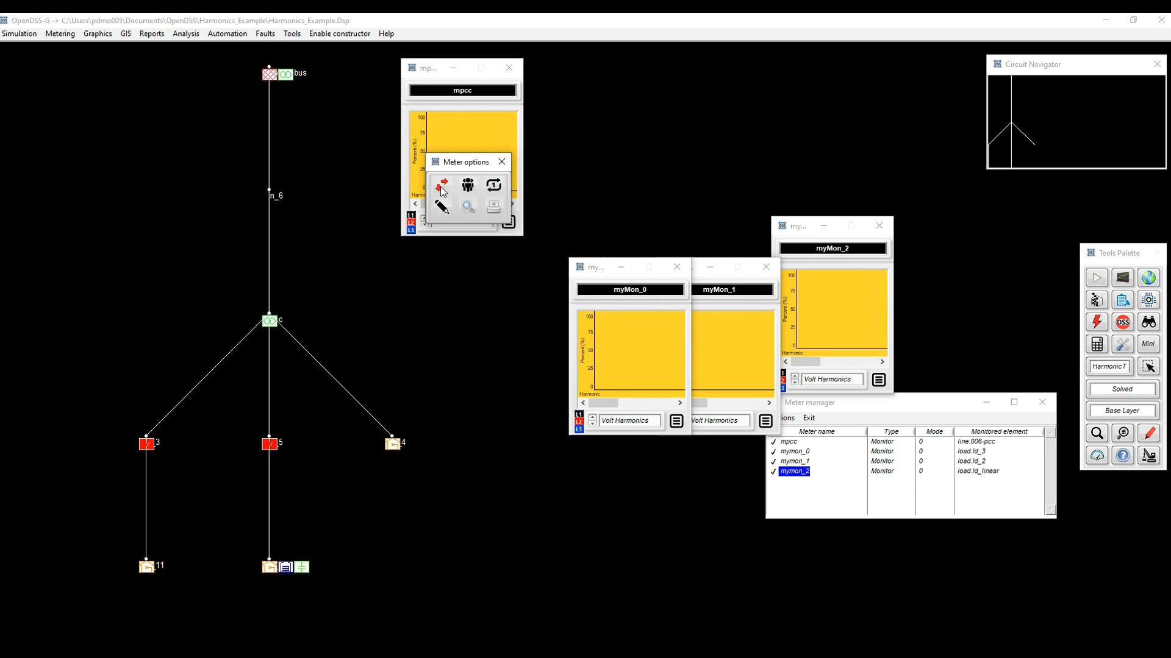
click(449, 186)
Step: Switch the mpcc meter to Curr Harmonics and return it to Volt Harmonics
click(473, 223)
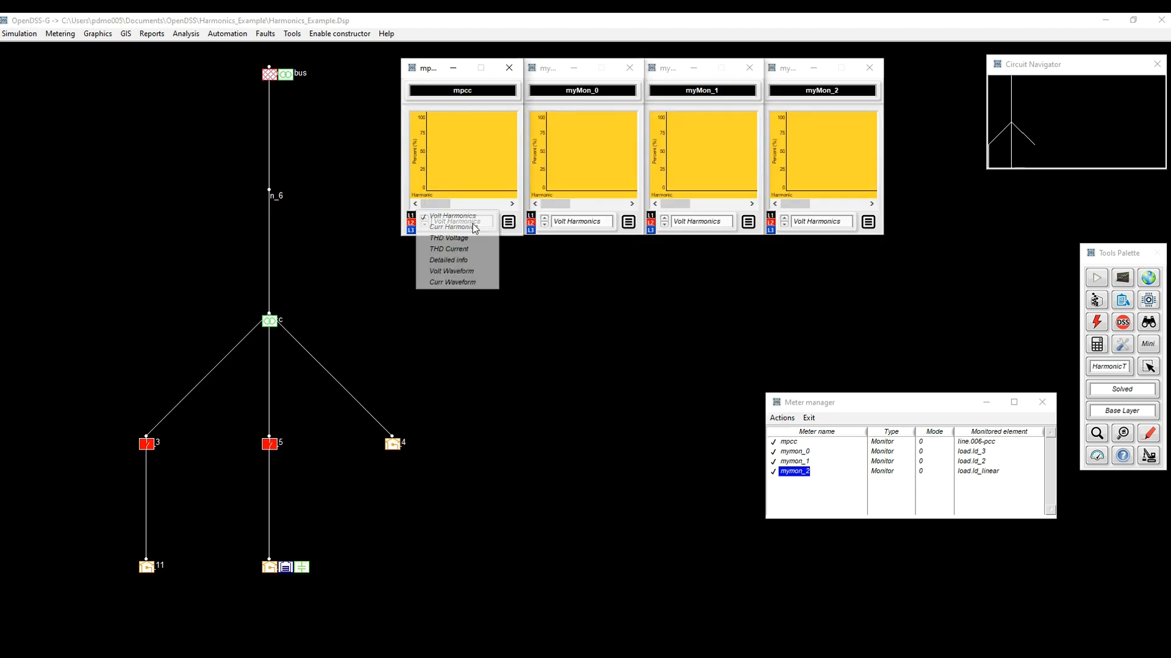
click(474, 227)
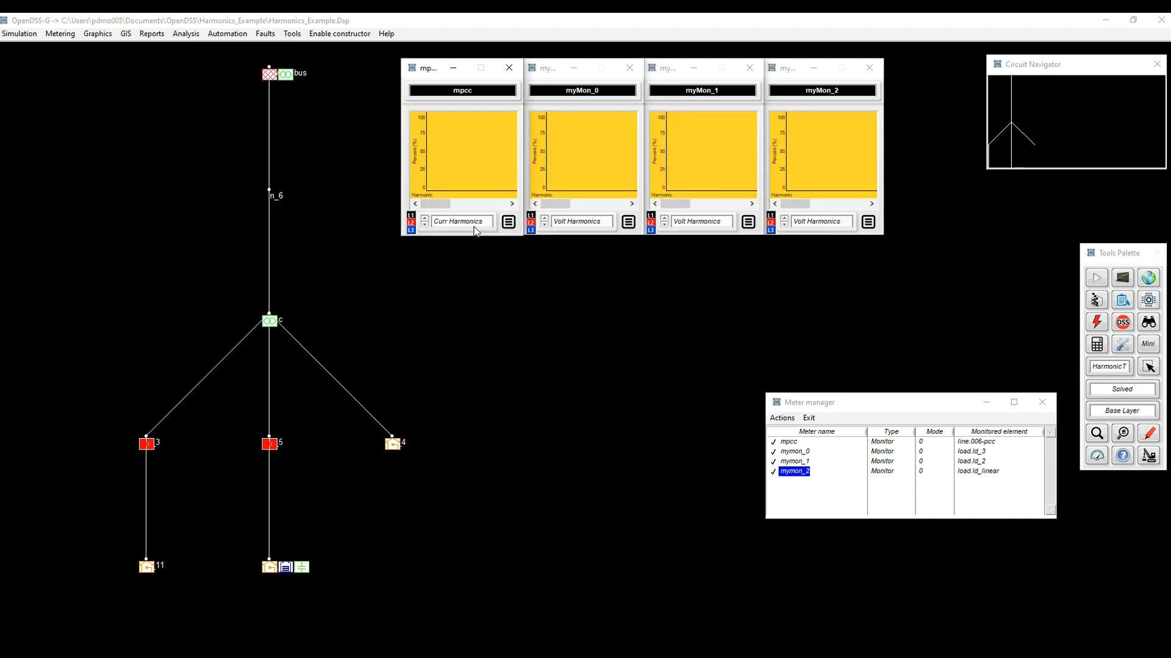
click(471, 220)
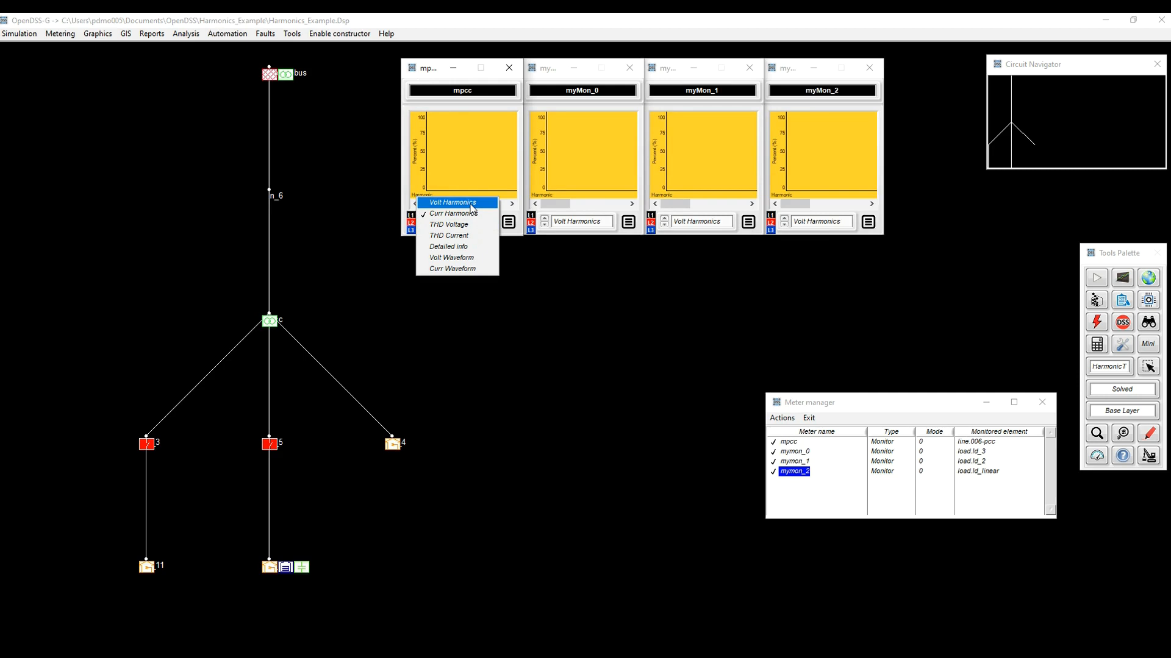
click(472, 206)
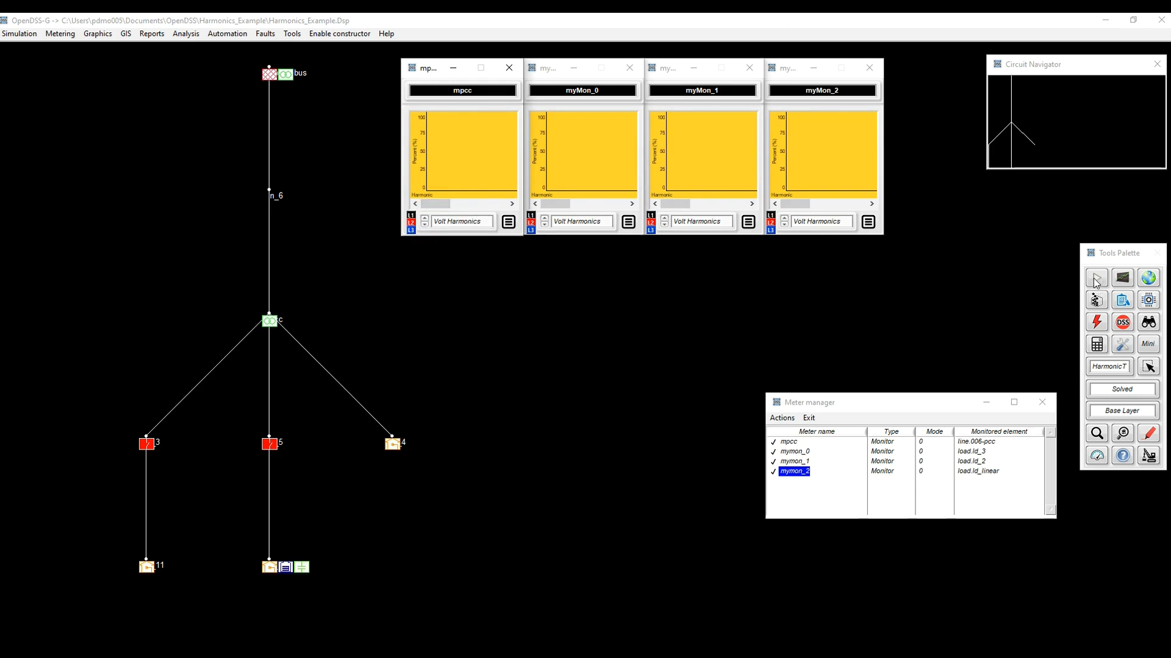
Step: Run the harmonic simulation and display Curr Harmonics on all four meters
click(1096, 280)
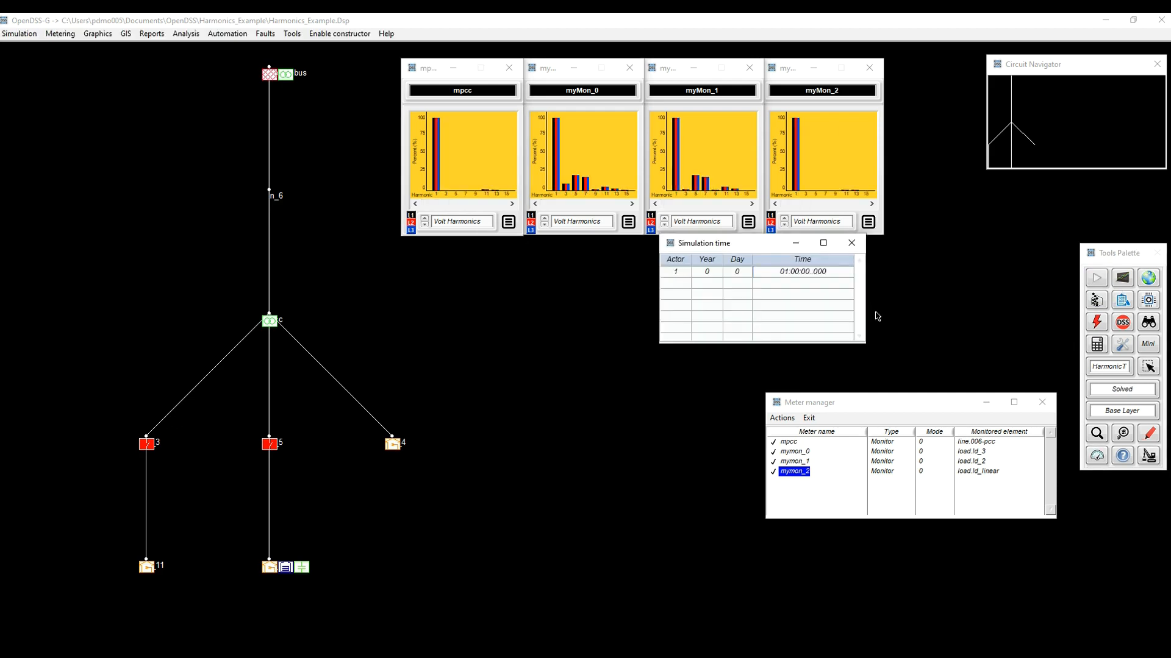
drag(772, 238, 1049, 206)
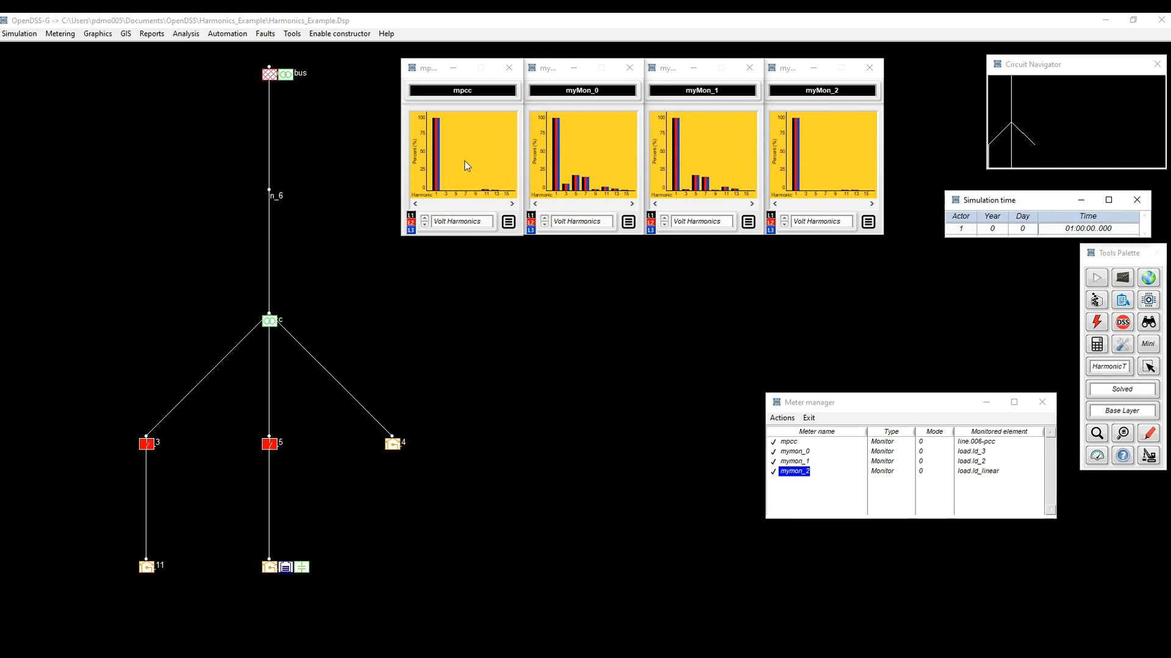
click(458, 221)
click(461, 228)
click(507, 221)
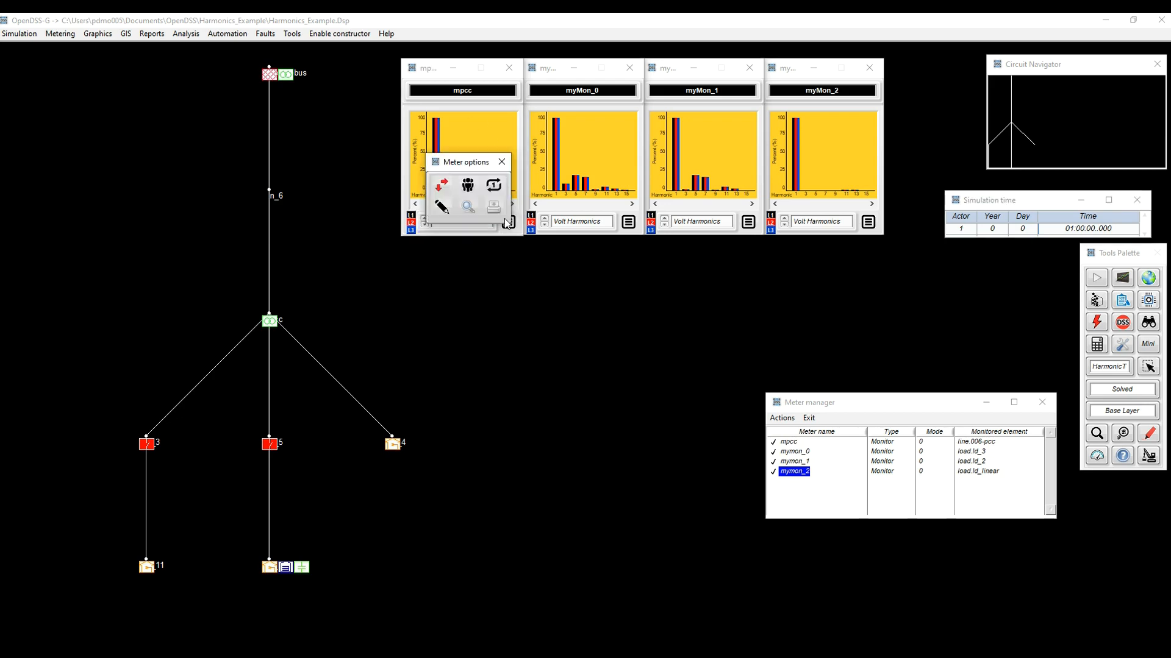
click(493, 186)
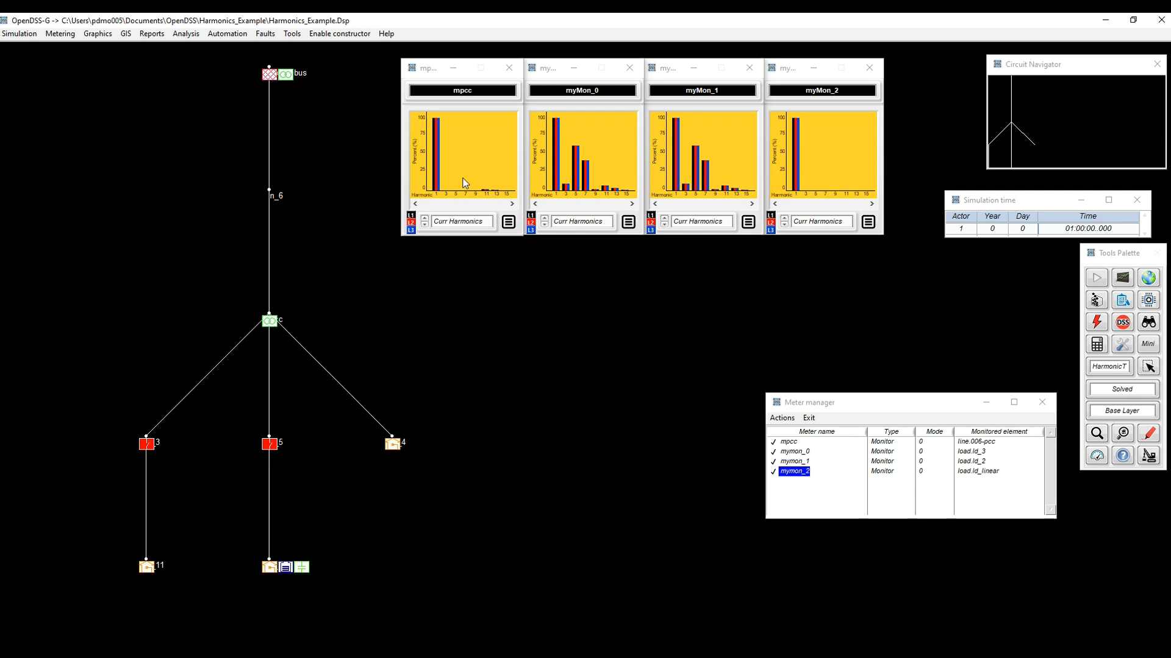
Step: View Curr Waveform on all four meters, with each horizontal axis starting at 0
click(470, 226)
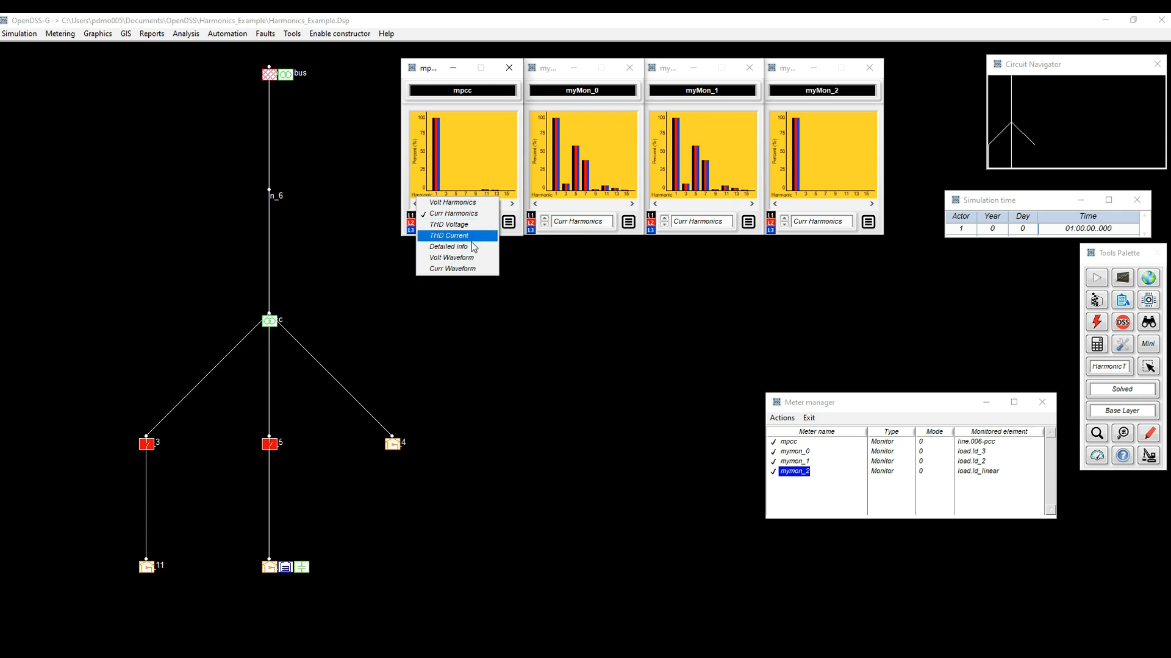
click(473, 273)
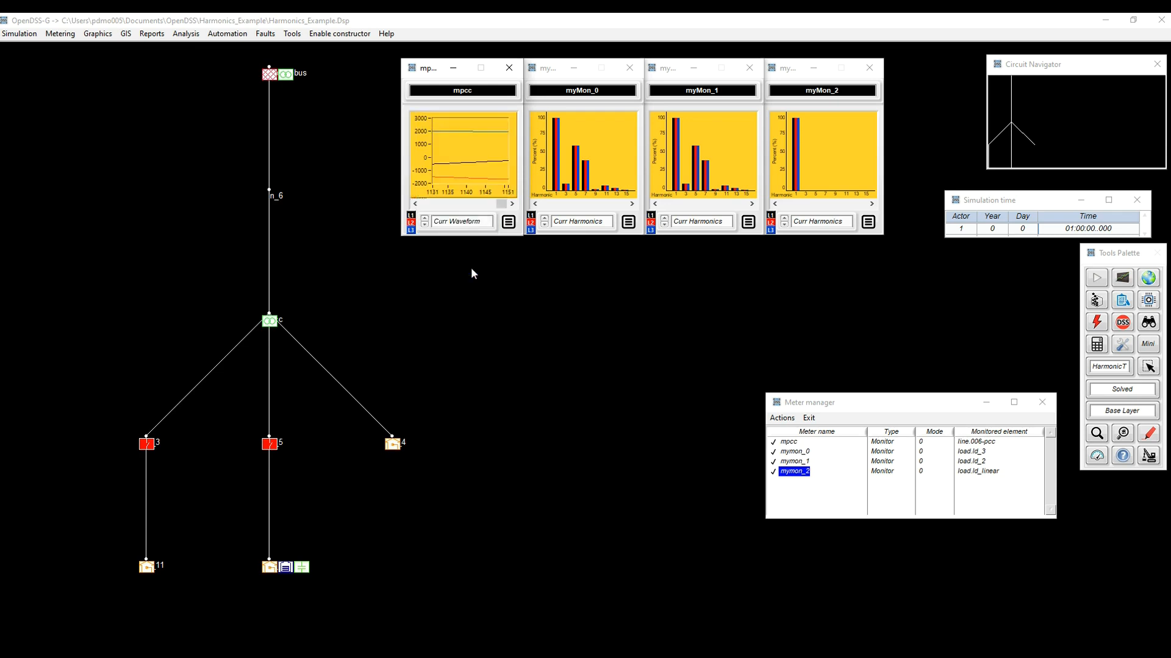
click(510, 224)
click(495, 185)
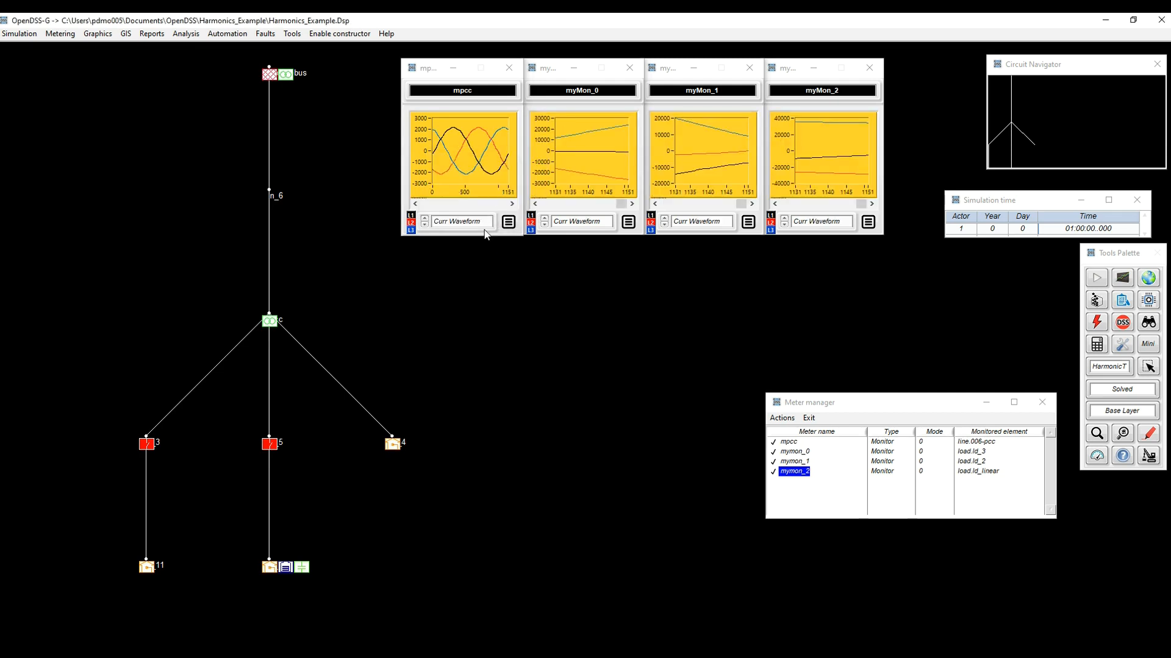
click(553, 190)
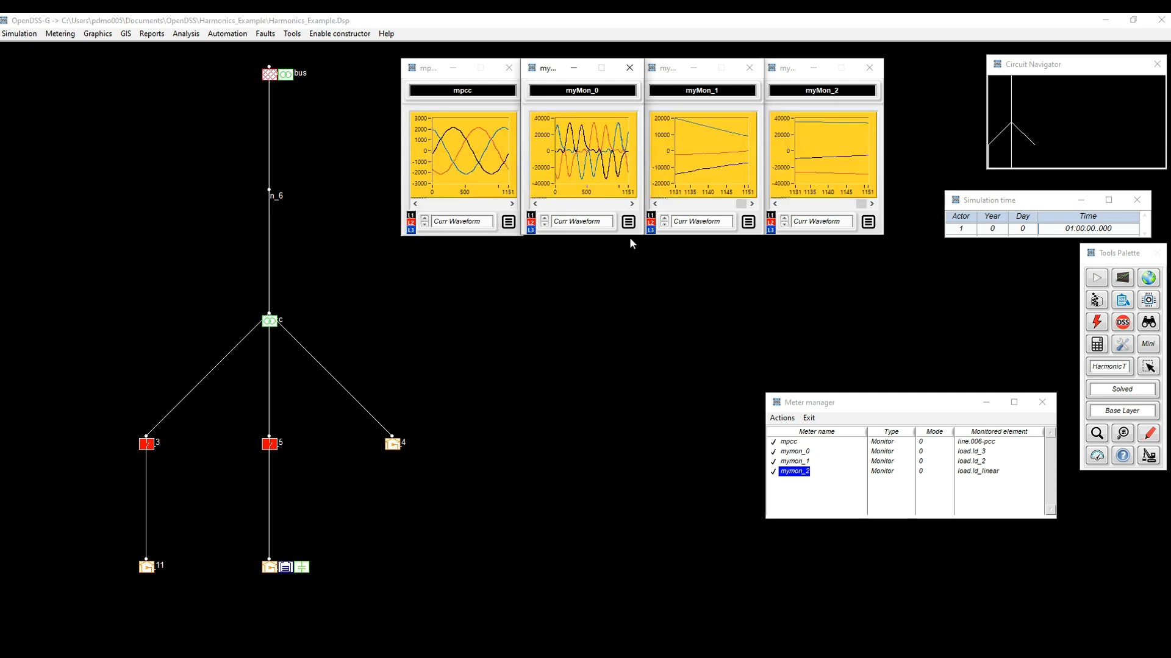
click(675, 190)
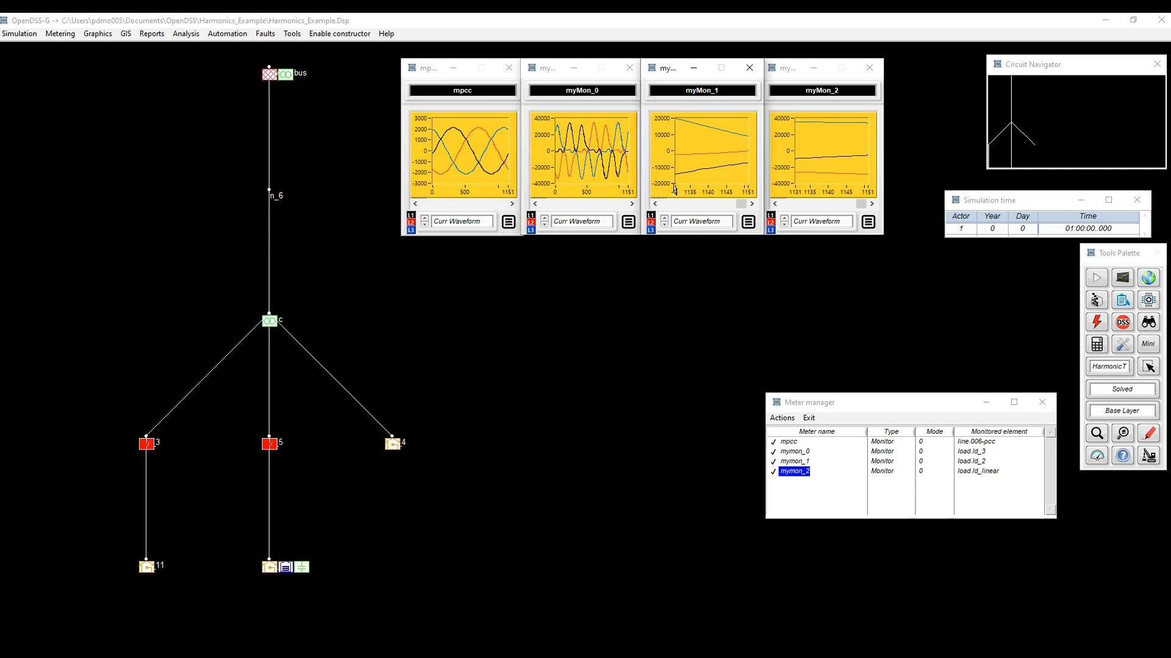
click(796, 193)
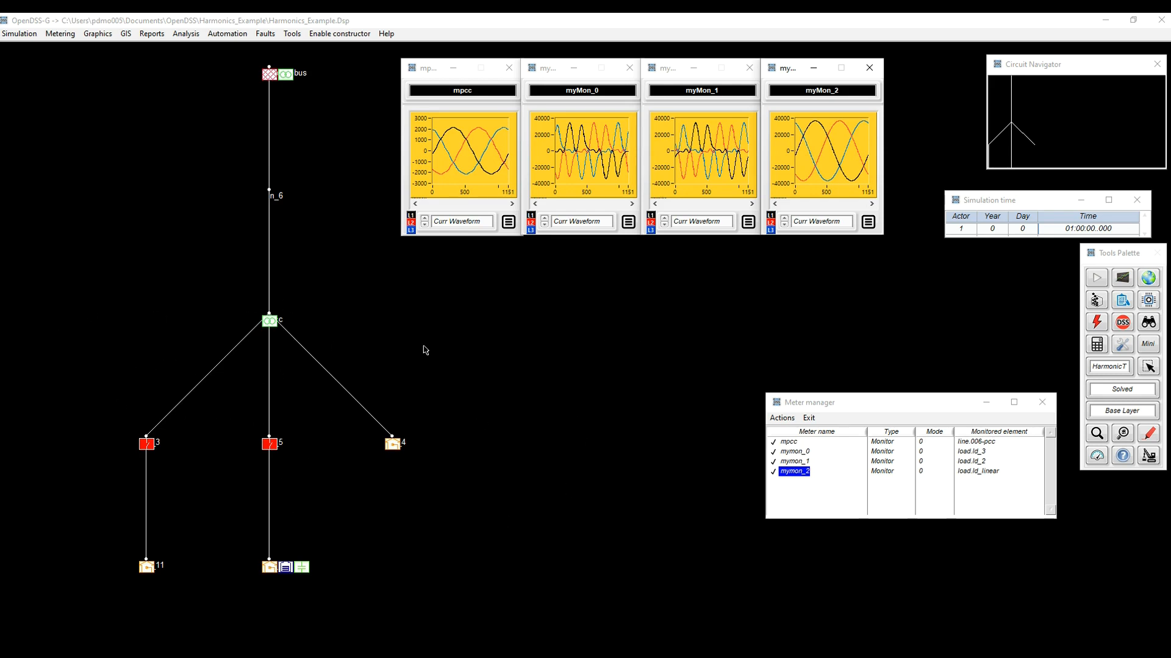
Step: View Volt Waveform on all four meters, with each horizontal axis starting at 0
click(482, 223)
click(468, 208)
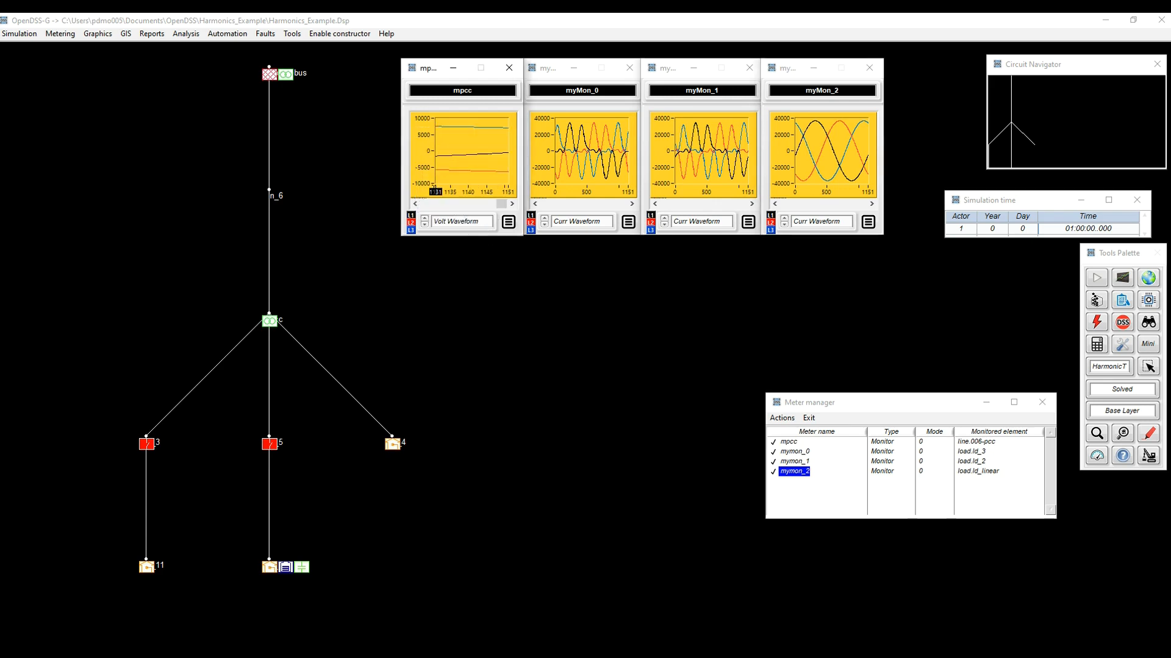
click(508, 222)
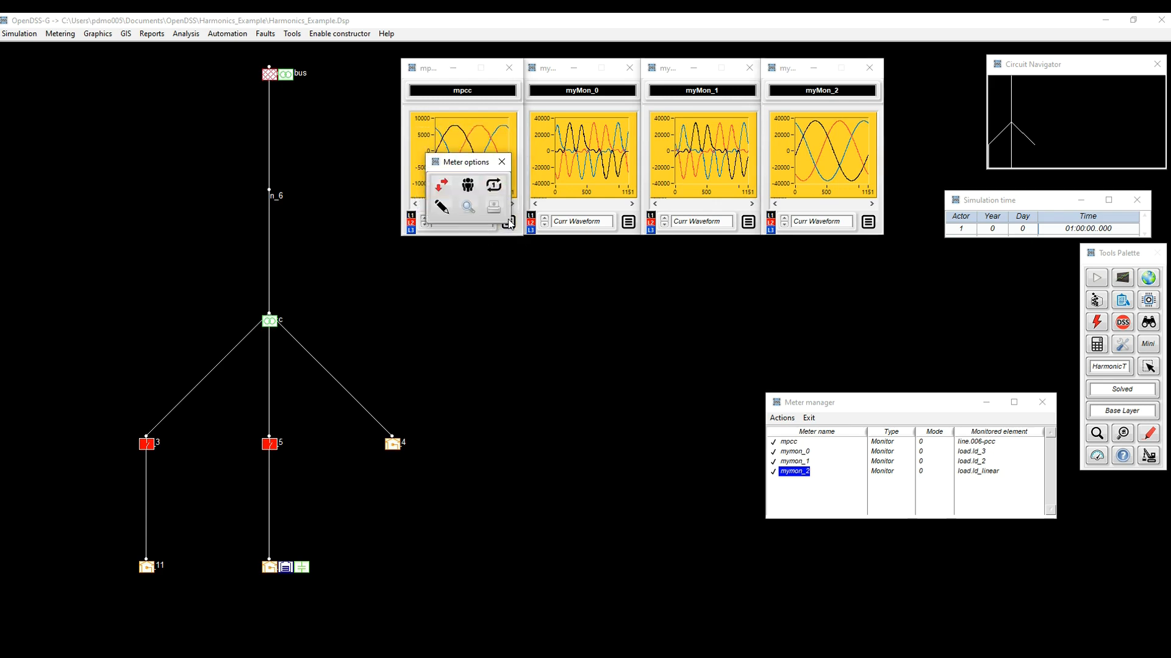
click(497, 186)
click(552, 191)
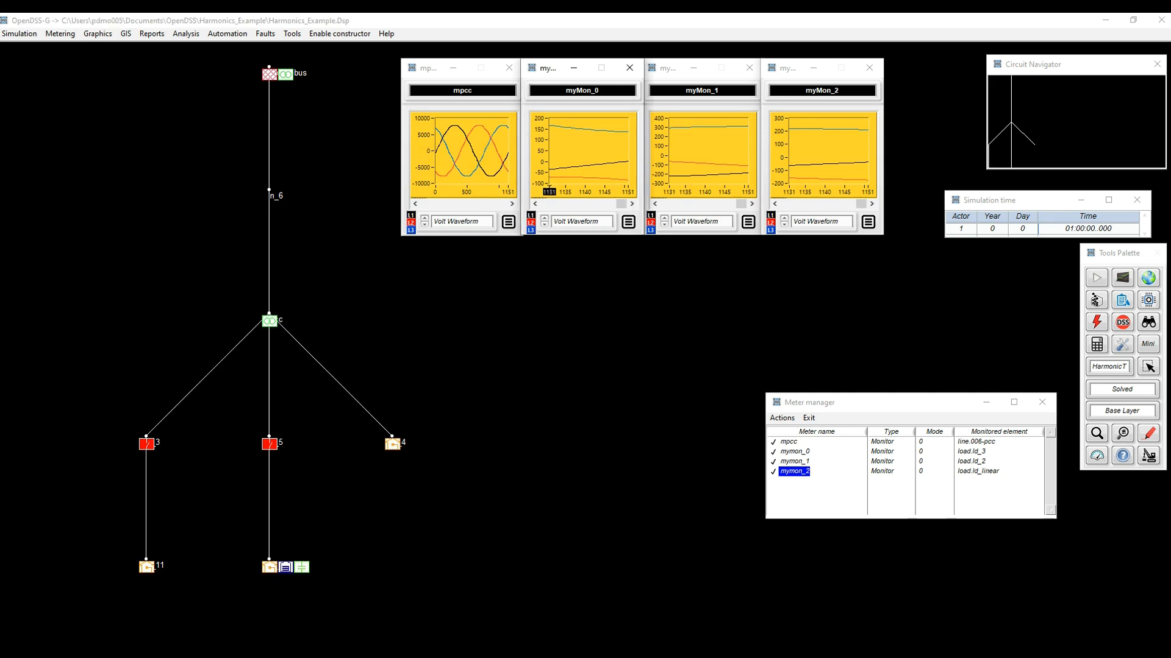
double_click(669, 190)
text(0)
key(Return)
double_click(795, 191)
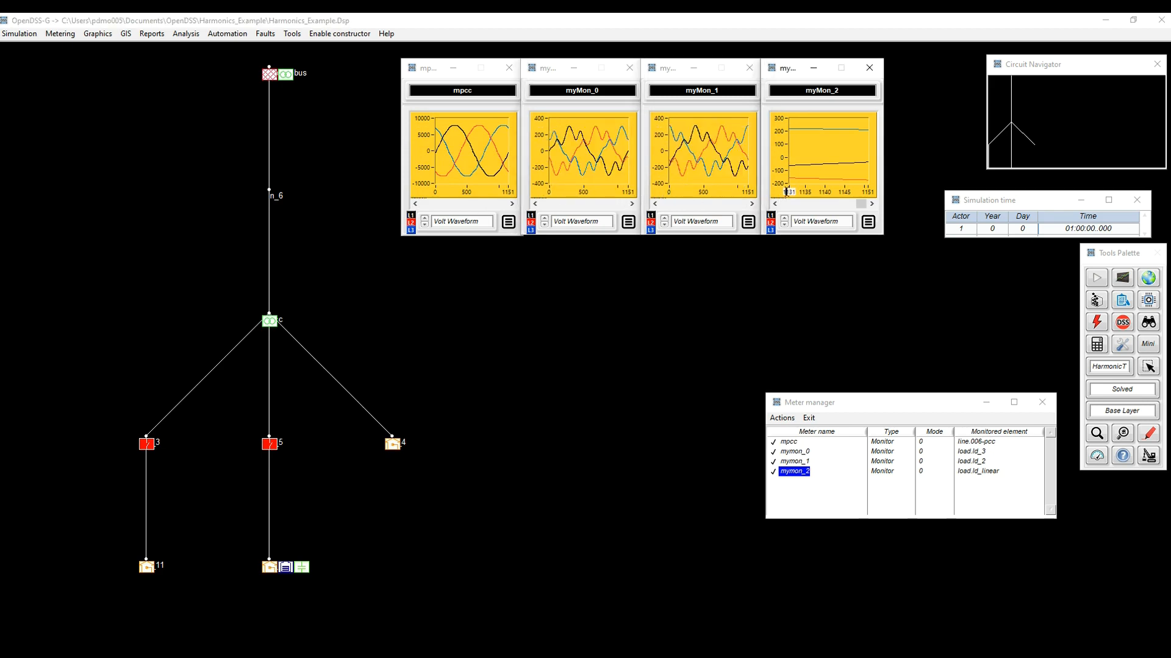
text(0)
key(Return)
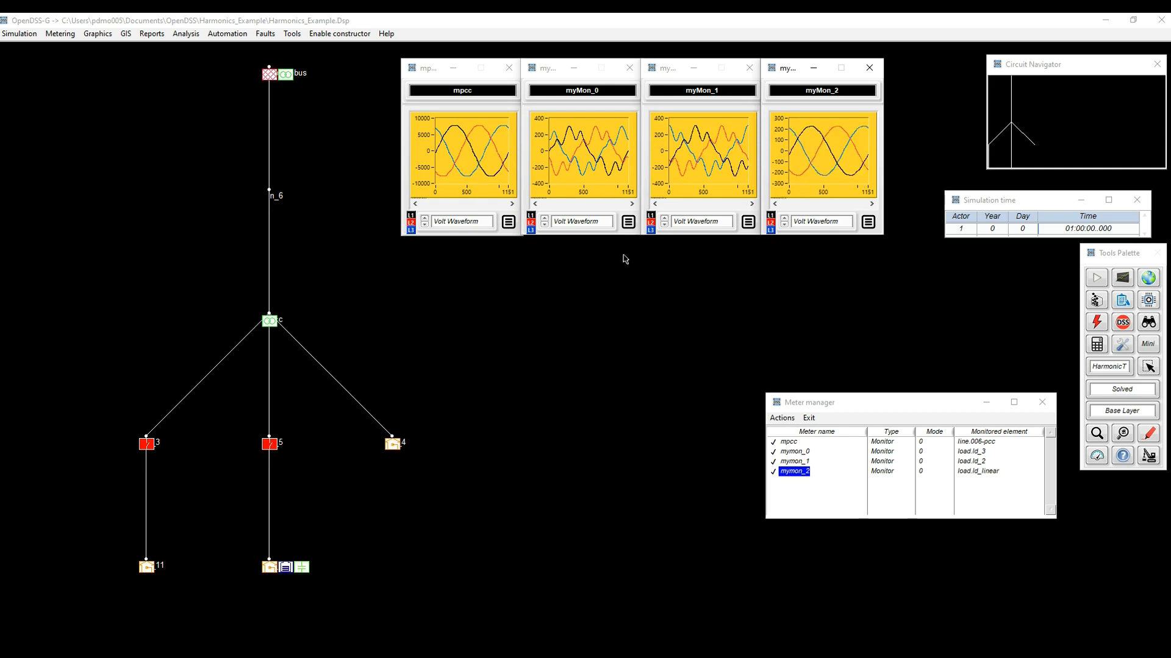
Step: Return all four meters to Curr Harmonics, using the mpcc meter's display selection for the others
click(470, 221)
click(481, 170)
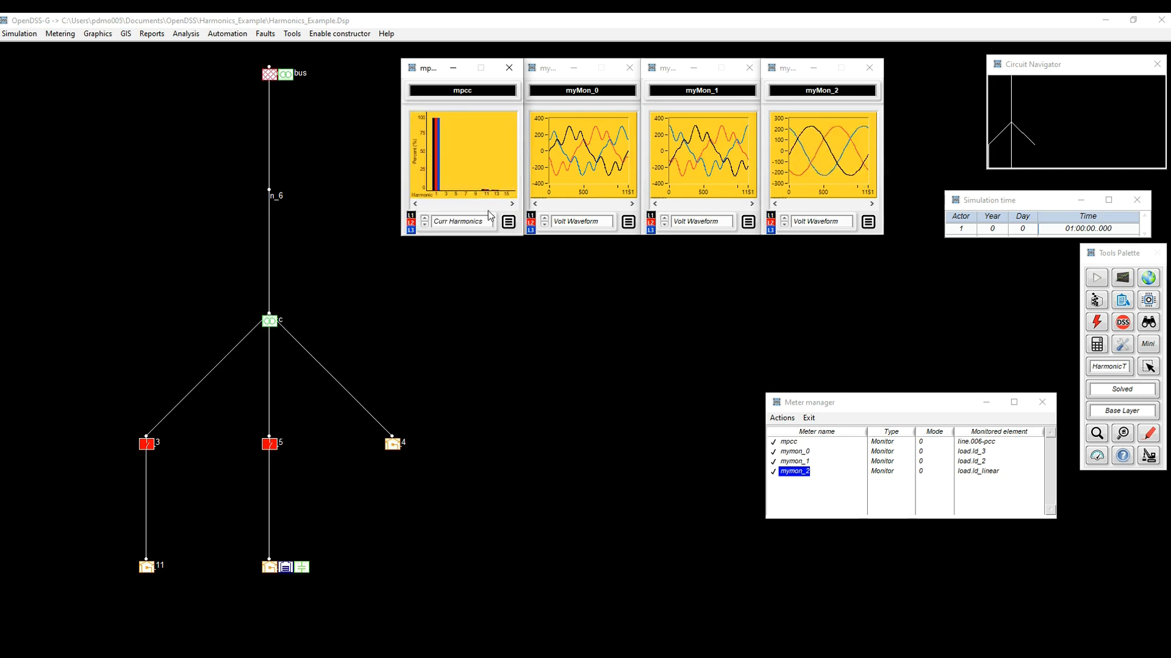
click(509, 222)
click(495, 187)
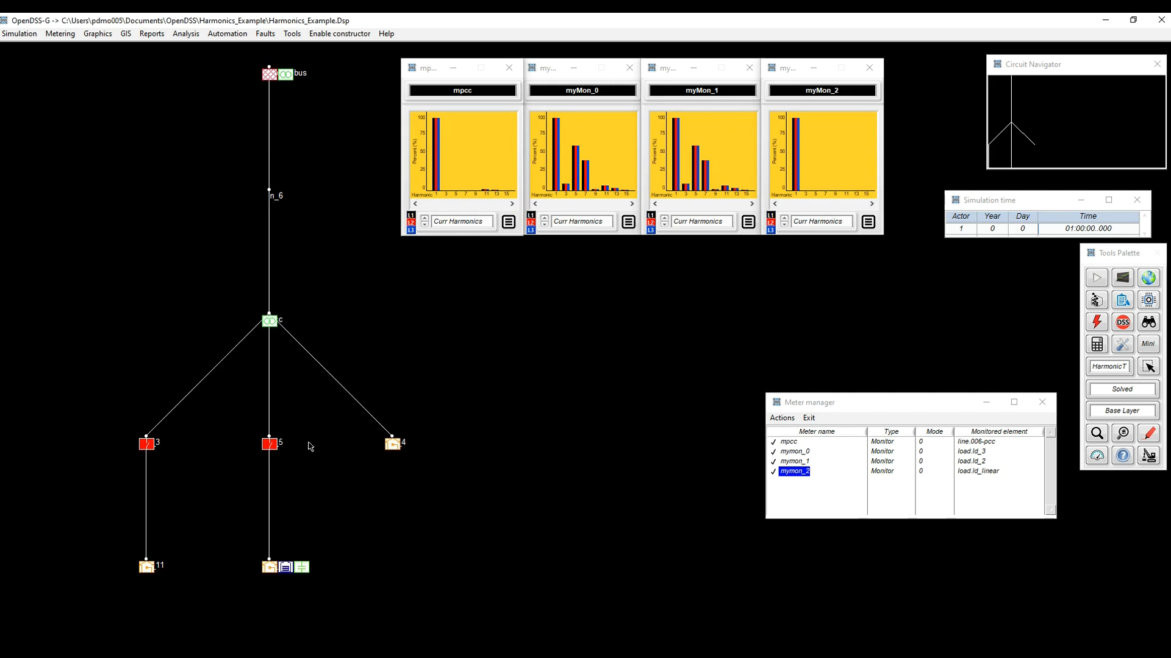
Step: Open the Switch Panel for the two switches at nodes 3 and 5 and place it above the Meter manager
click(1149, 300)
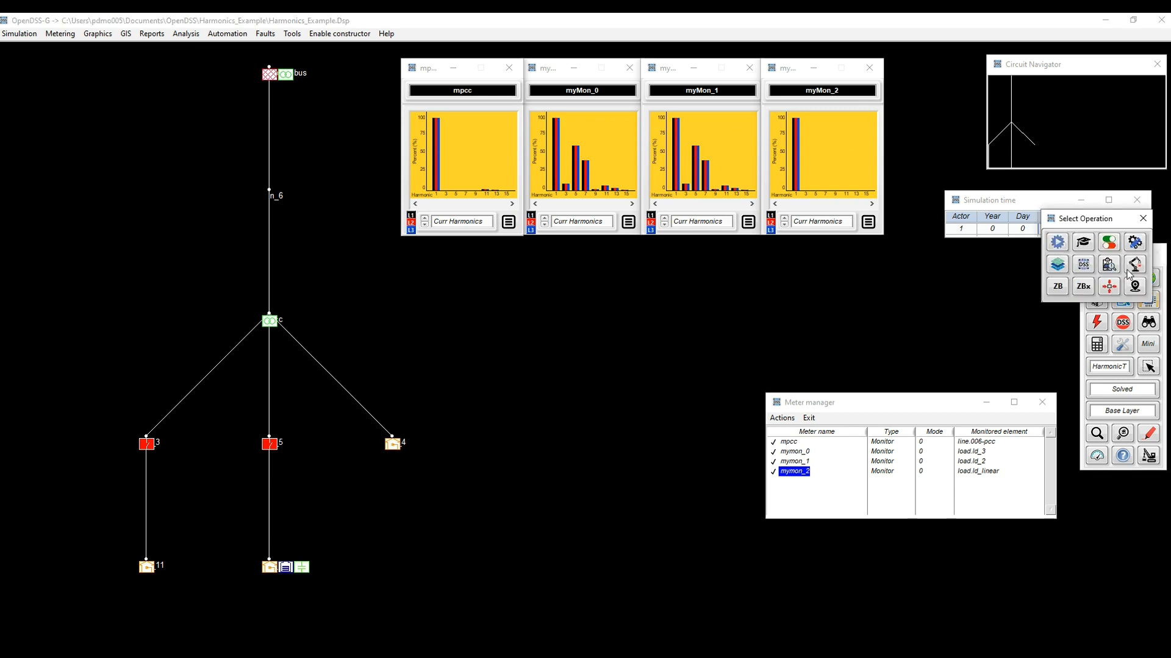
click(1109, 242)
click(583, 367)
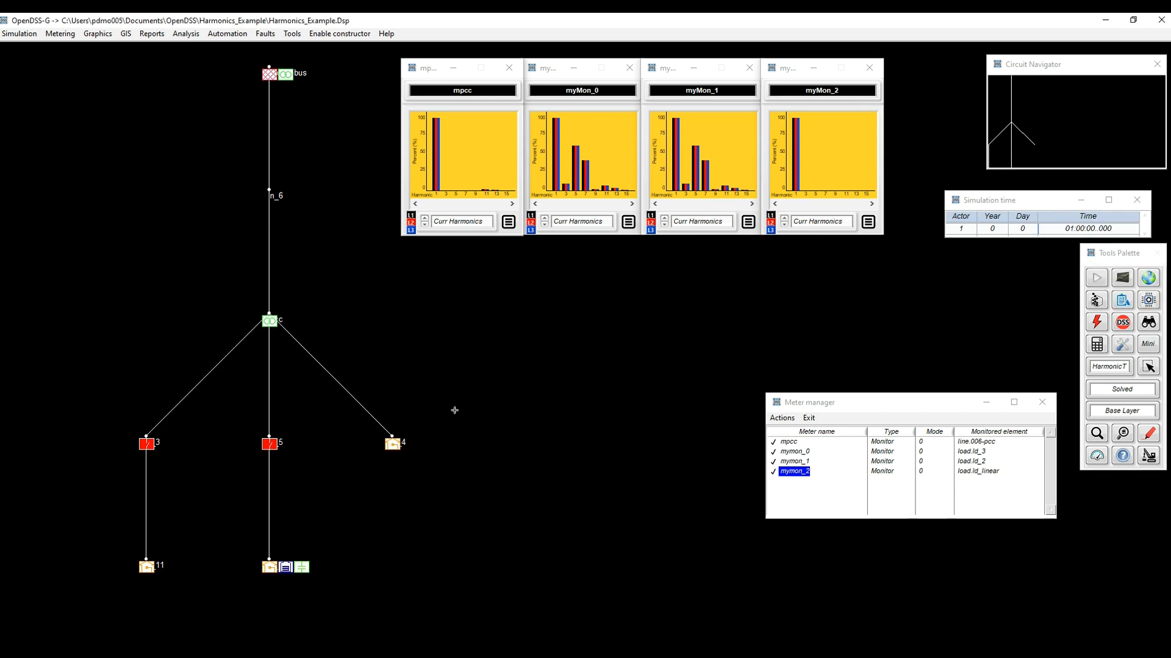
drag(100, 413, 329, 478)
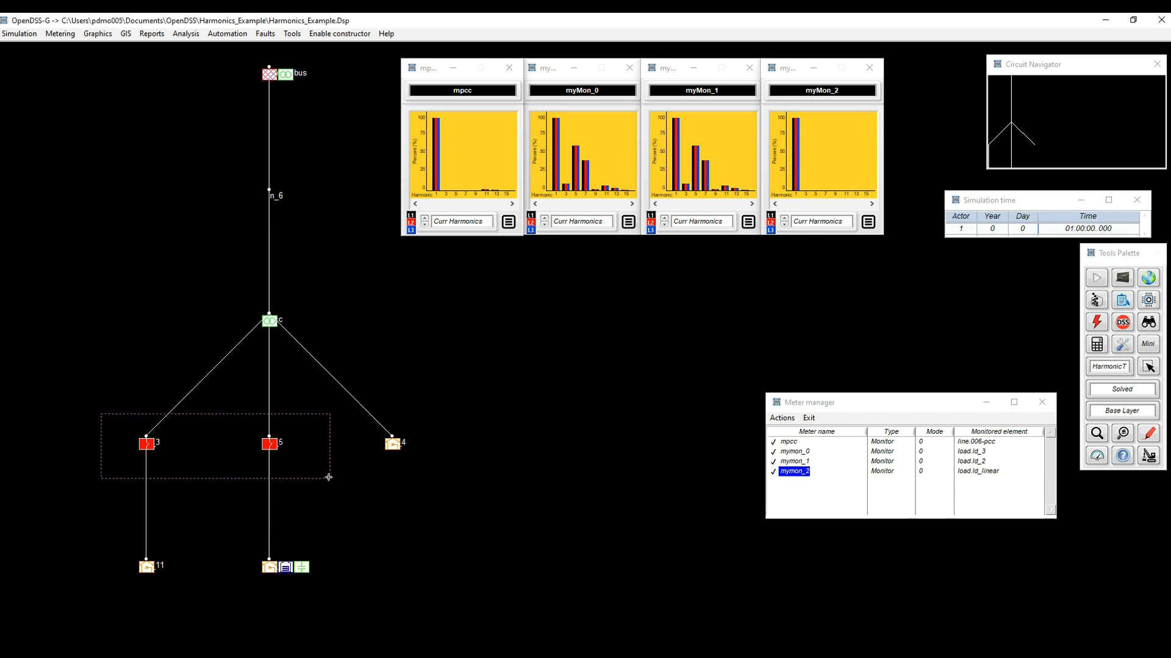
drag(587, 226, 938, 297)
Step: Highlight swtcontrol.sw_3_ctrl and swtcontrol.sw_2_ctrl in the circuit diagram to identify each switch
click(1006, 325)
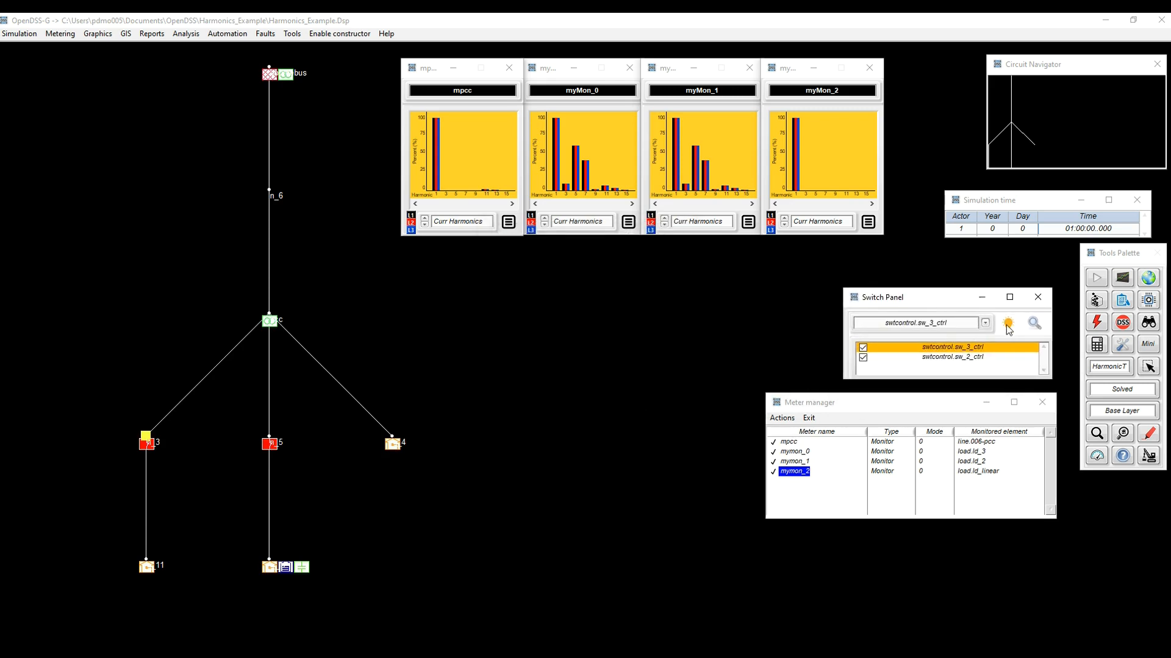
click(962, 358)
click(1007, 324)
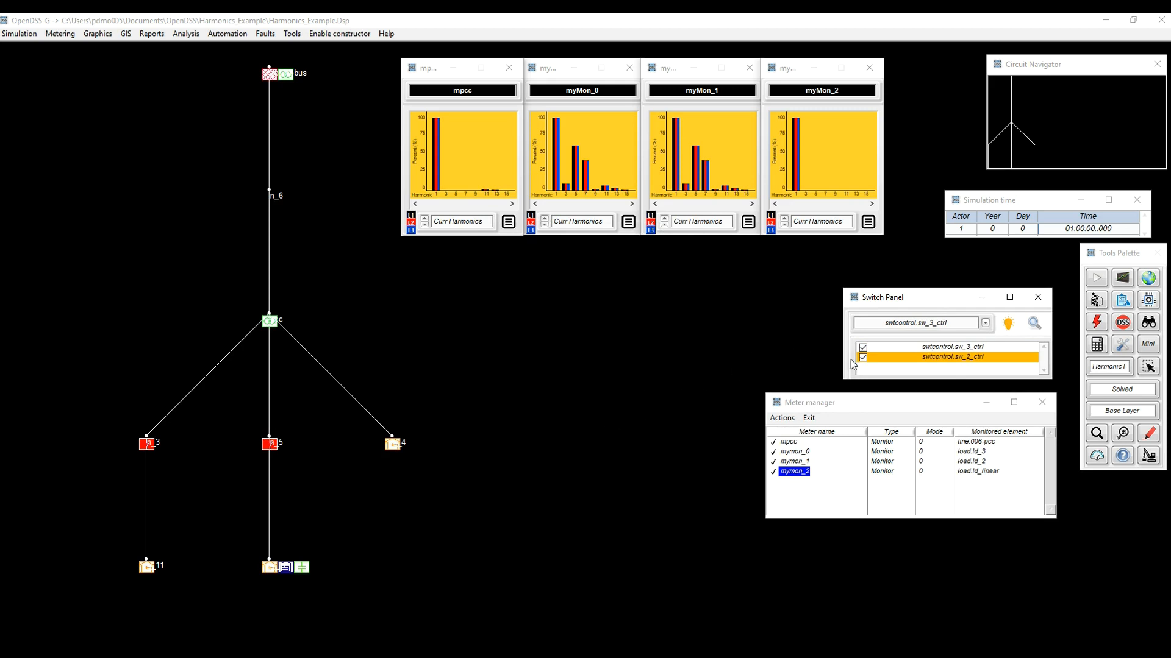
Step: Rerun the simulation with swtcontrol.sw_2_ctrl open and display Curr Waveform on all four meters
click(958, 362)
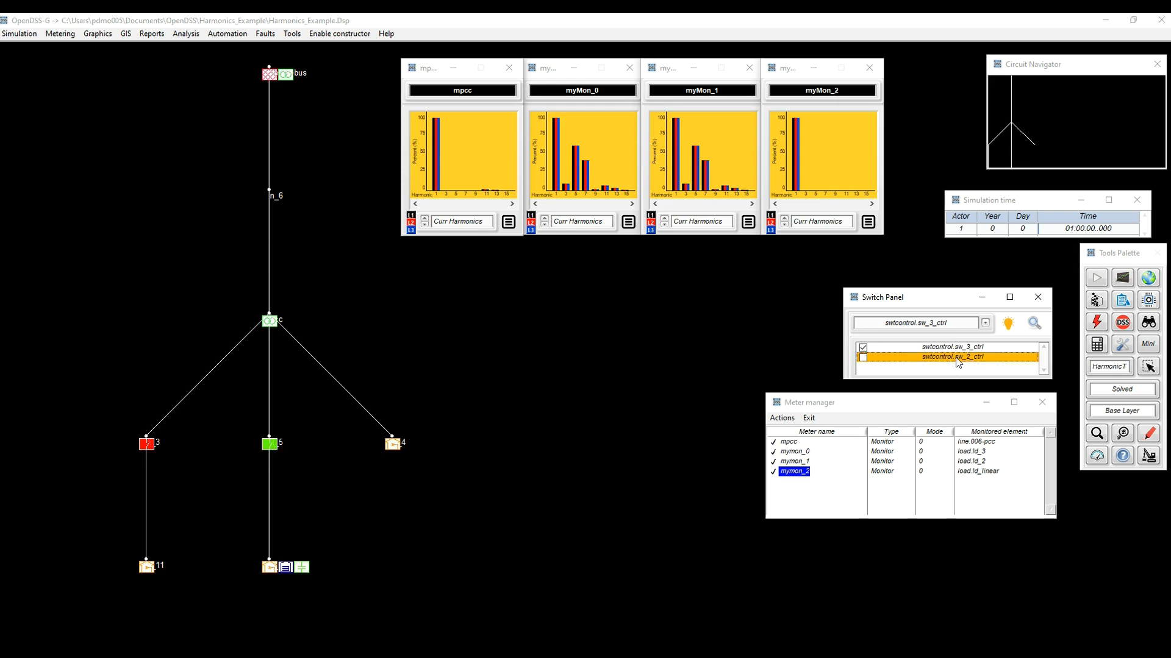
click(1095, 283)
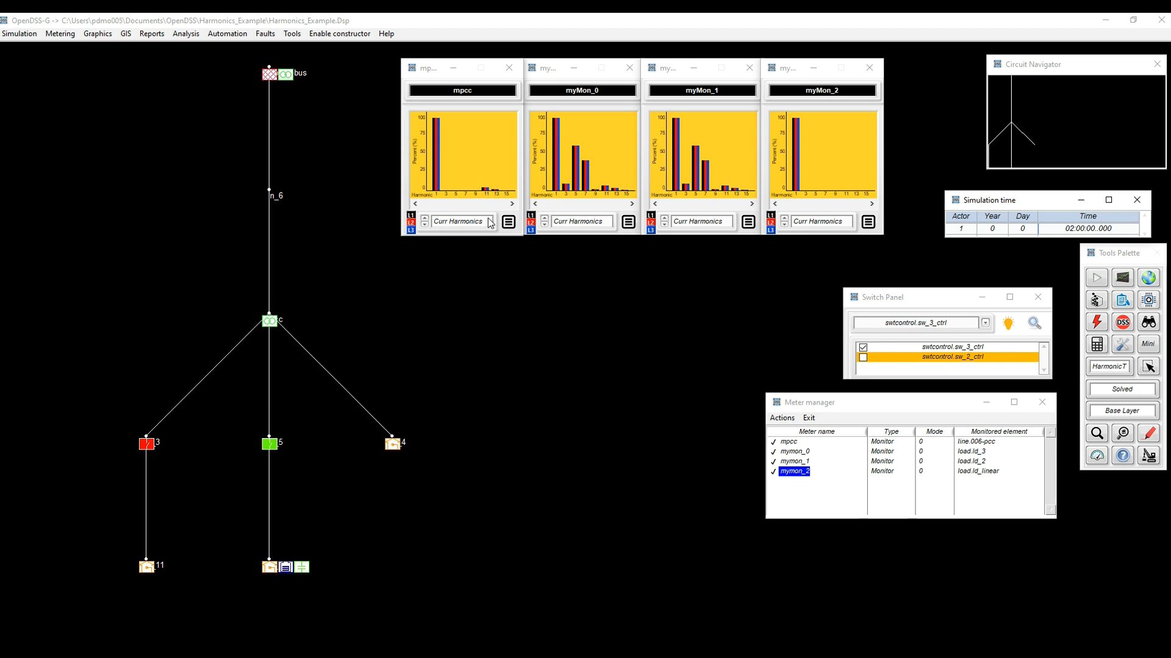
click(487, 223)
click(482, 269)
click(509, 222)
click(497, 191)
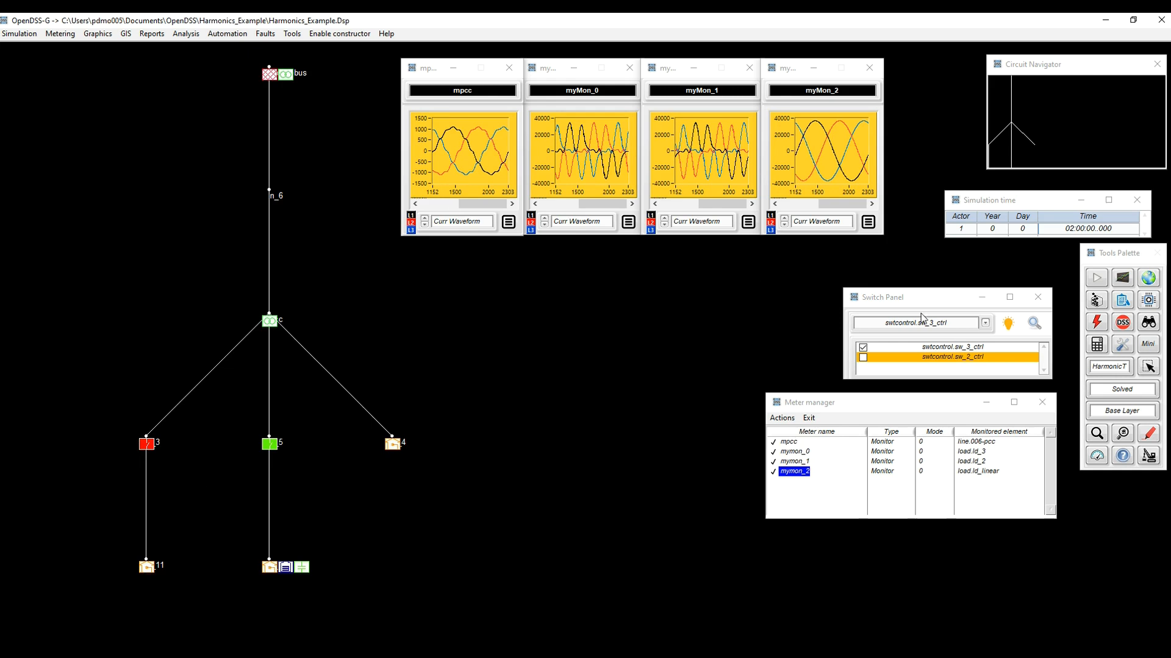
Step: Open swtcontrol.sw_3_ctrl as well and rerun the simulation
click(947, 352)
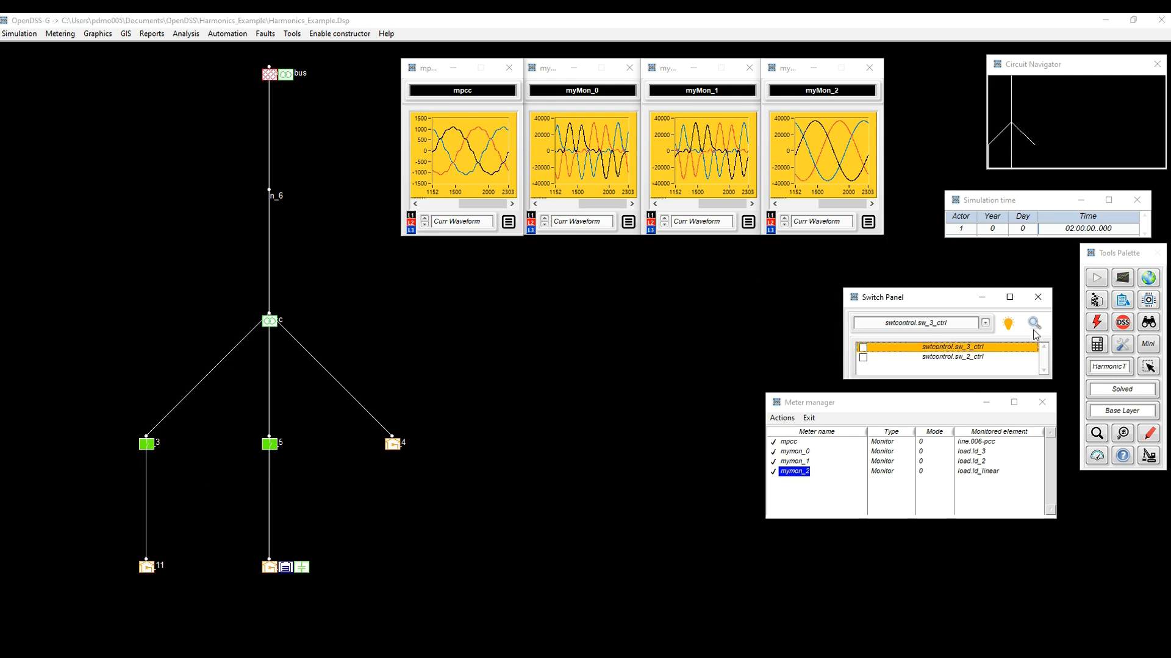
click(1097, 282)
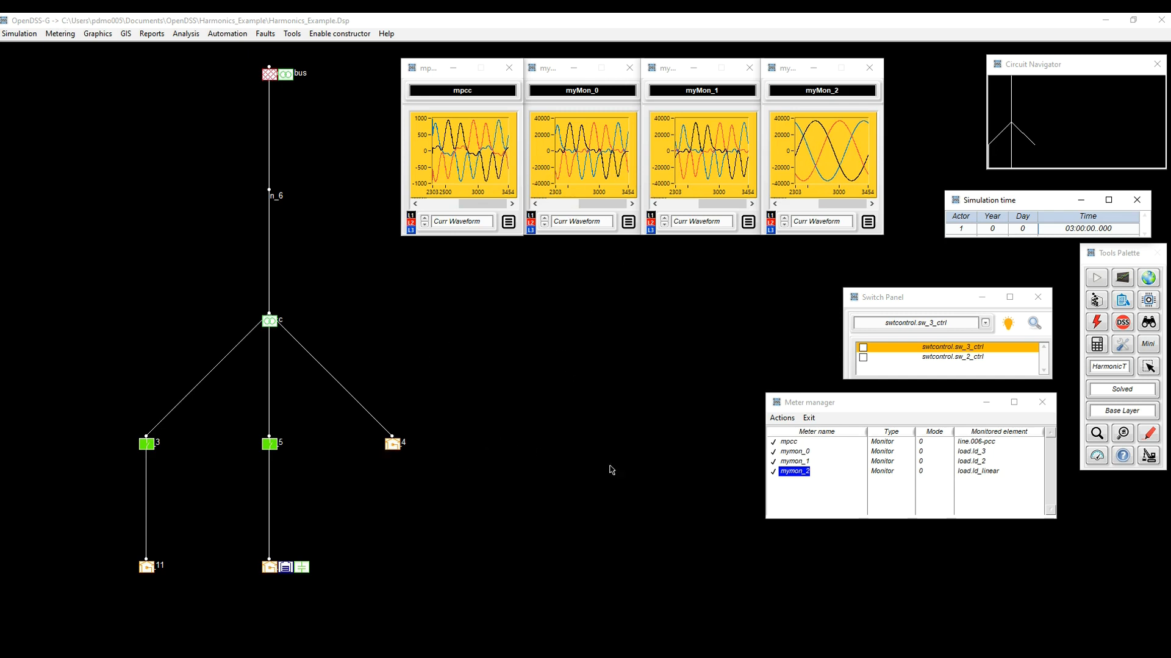
click(805, 453)
right_click(806, 454)
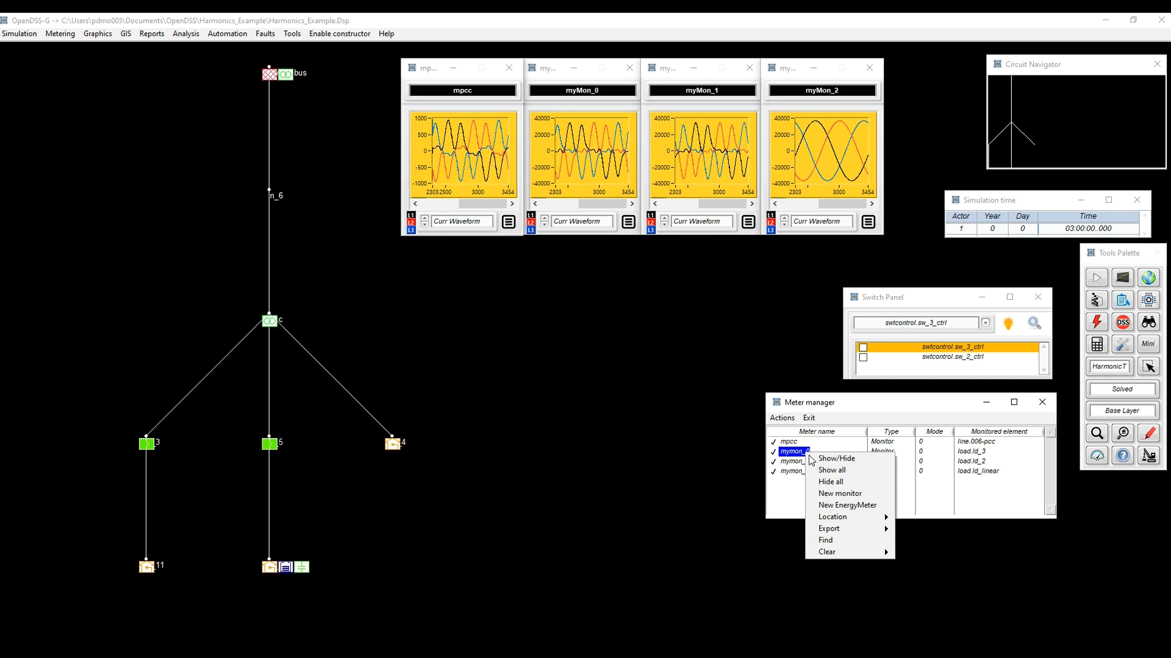
click(919, 520)
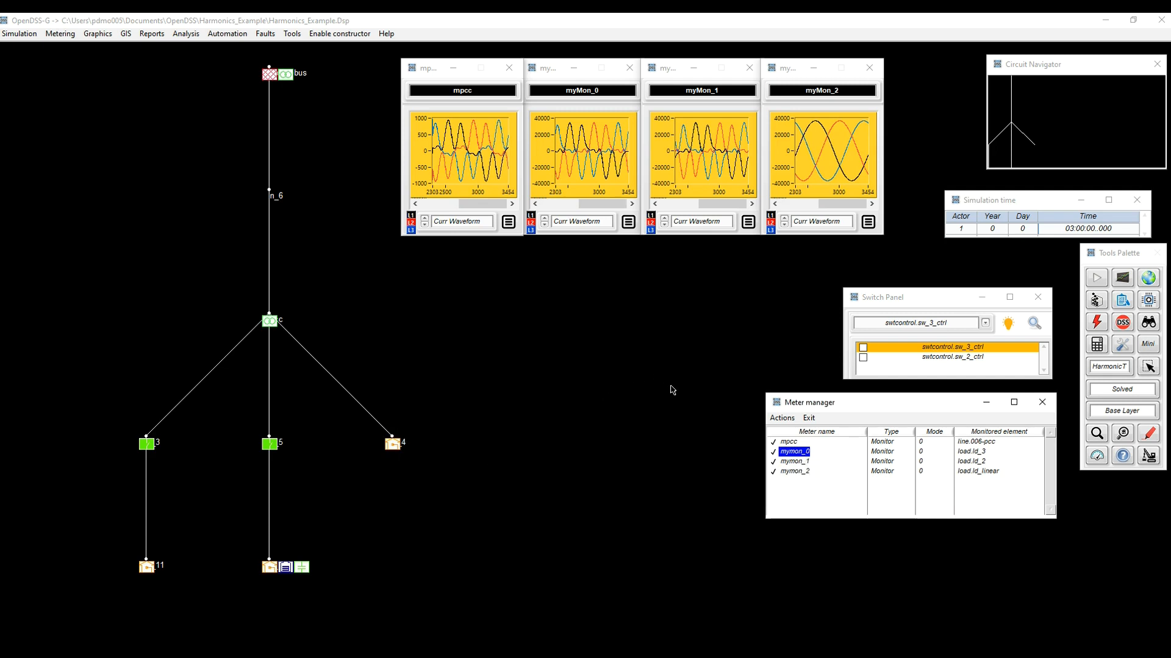
Step: Run the simulation once more with both switches open and once with swtcontrol.sw_2_ctrl closed
click(1095, 280)
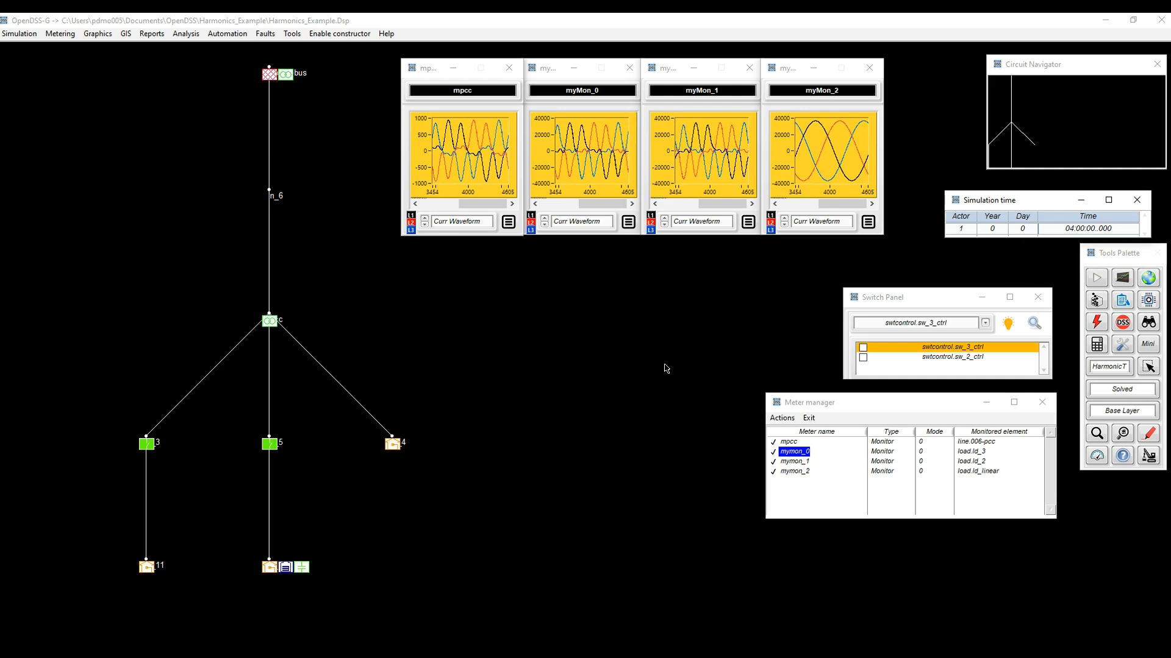
click(939, 359)
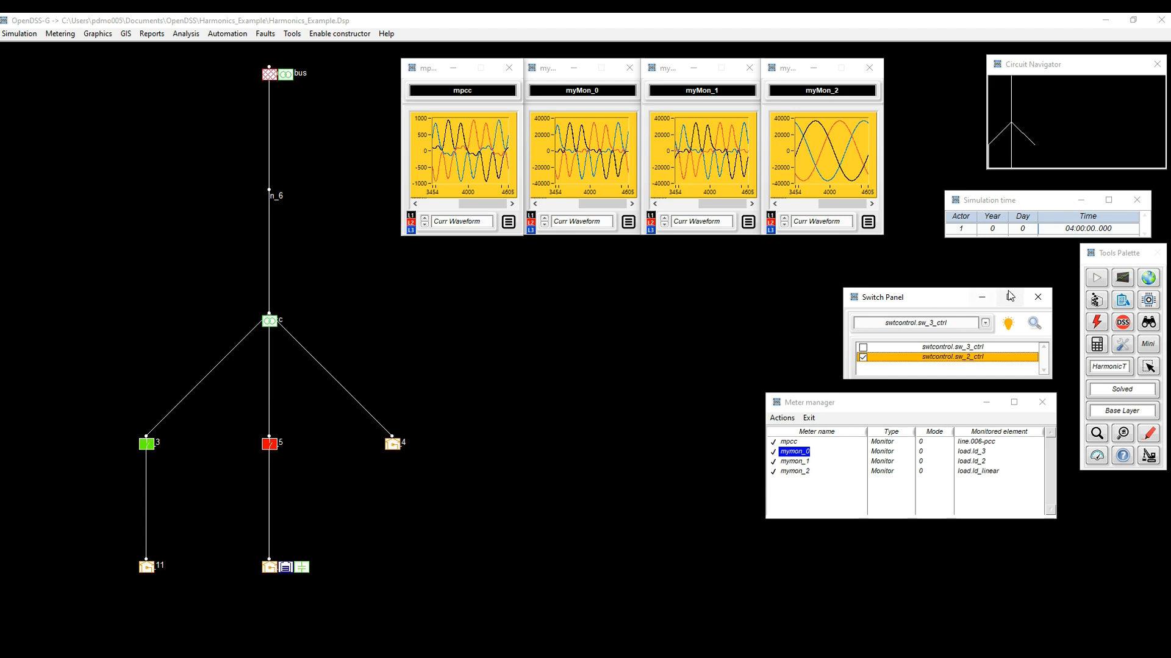
click(1096, 279)
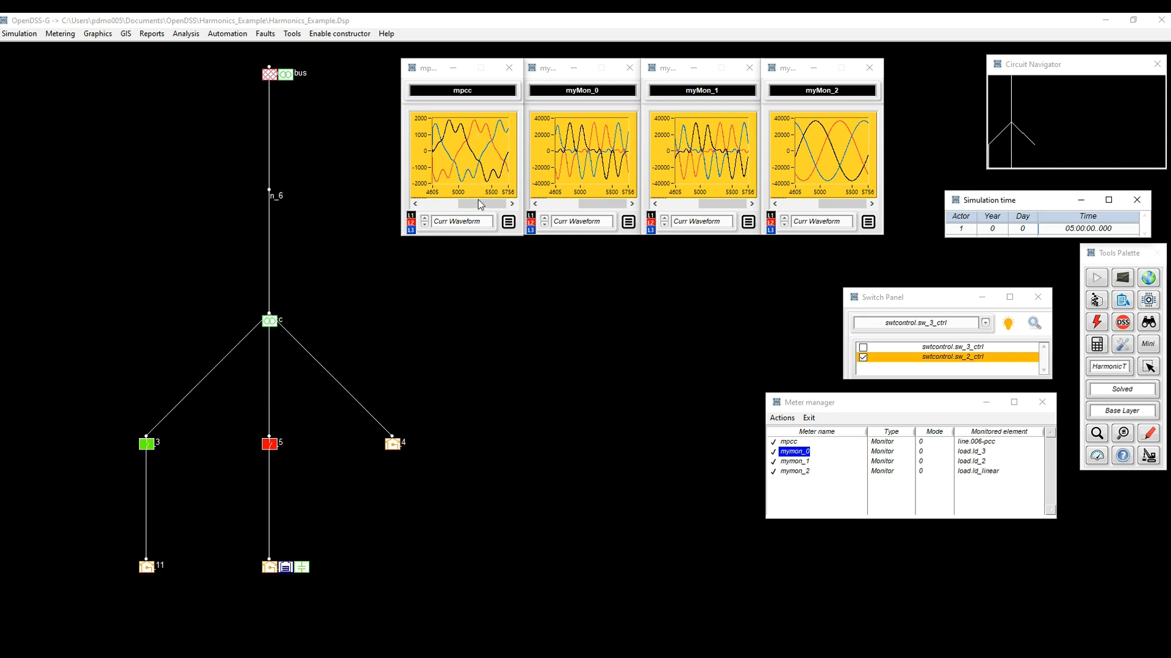
Step: Set the mpcc meter to Curr Harmonics and apply that display selection to the other three meters
click(475, 225)
click(454, 175)
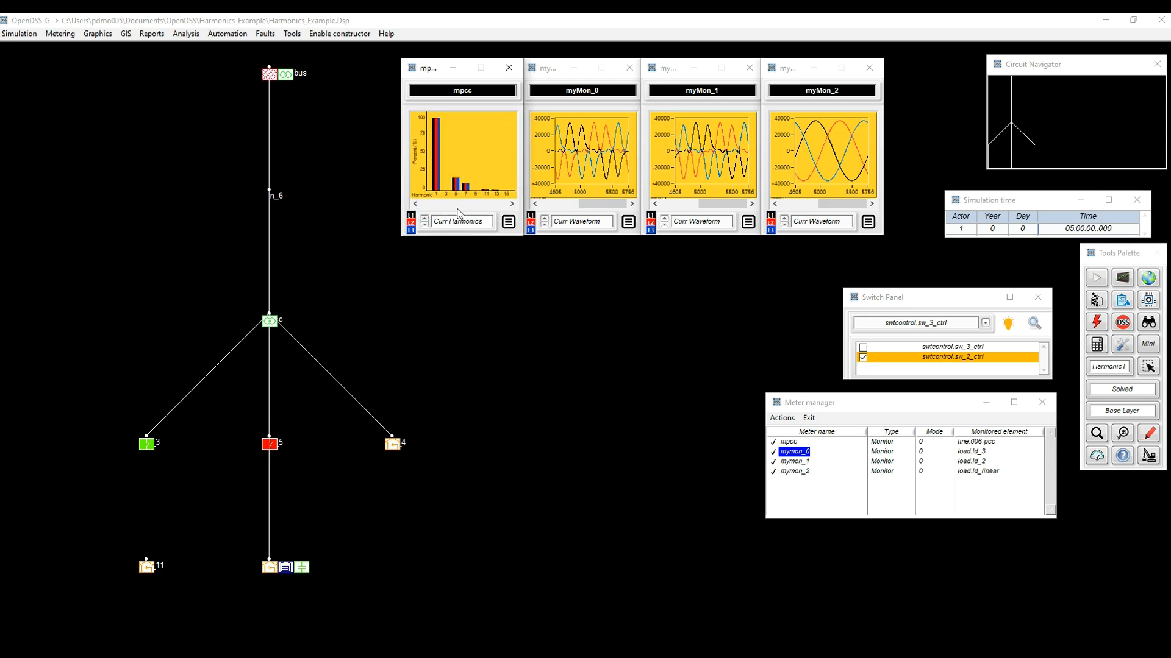
click(508, 222)
click(494, 184)
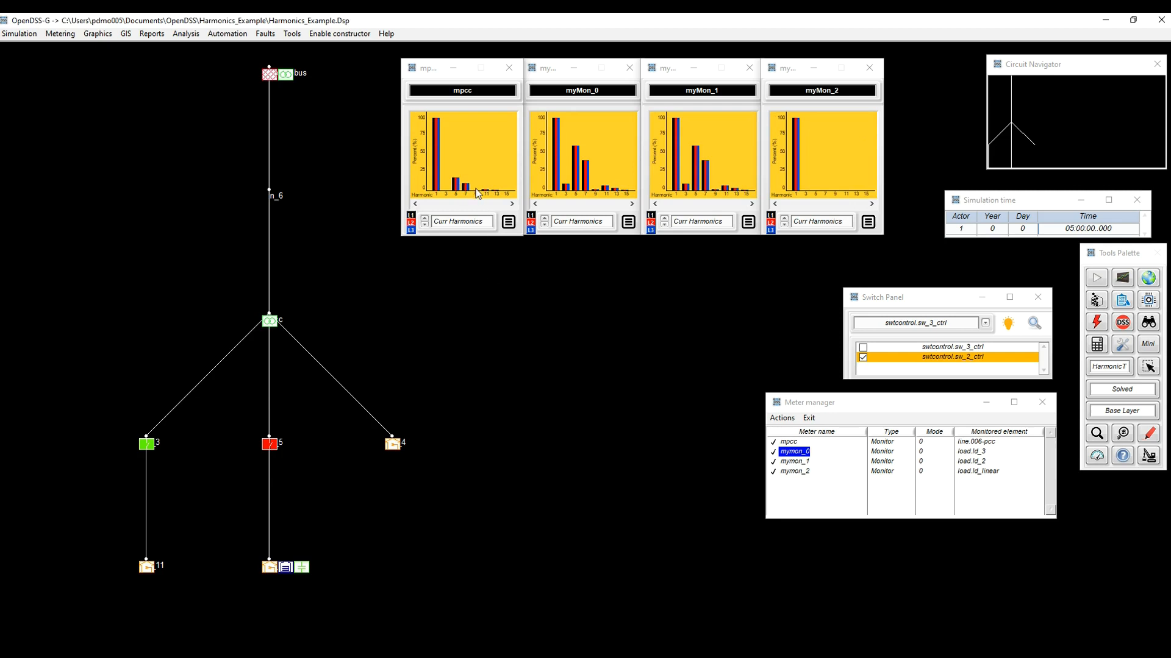
Step: Close swtcontrol.sw_3_ctrl and rerun the simulation with both switches closed
click(948, 347)
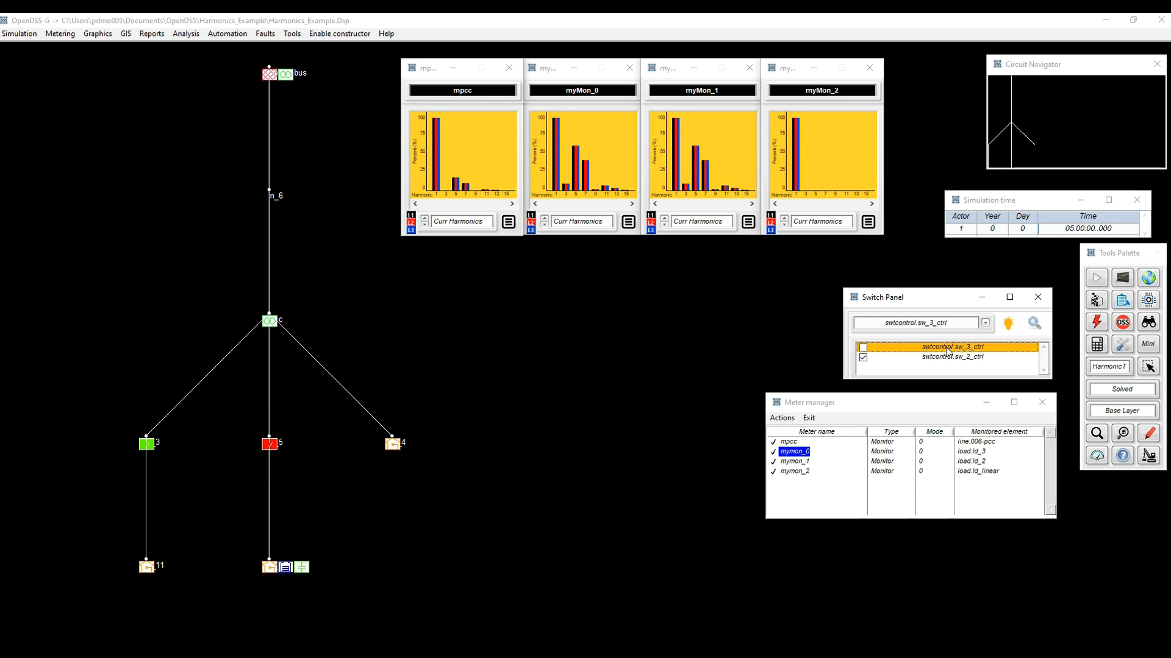
click(1097, 278)
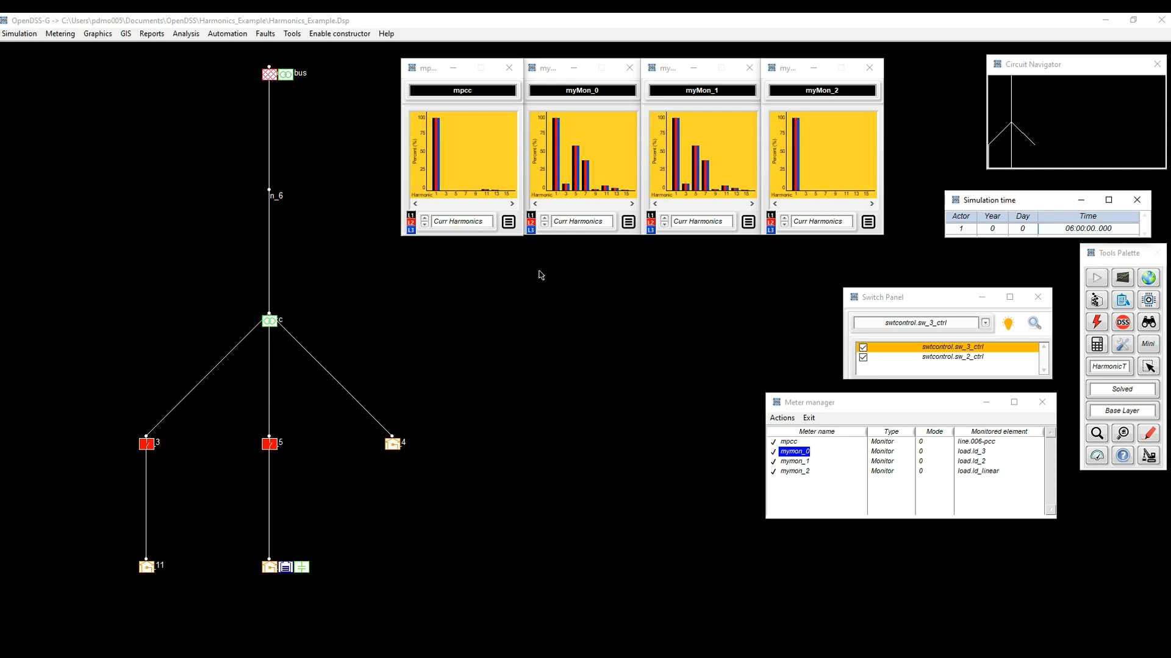
Step: Display Curr Waveform on all four meters, using the mpcc meter's selection, and run the simulation again
click(472, 222)
click(467, 272)
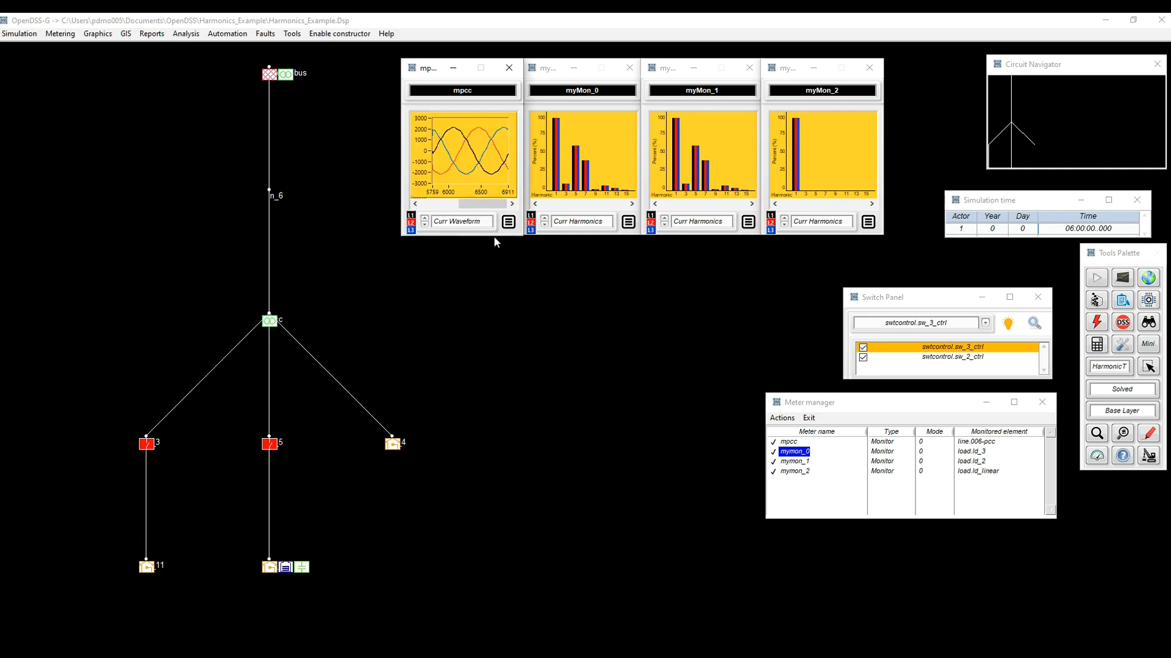
click(508, 223)
click(495, 187)
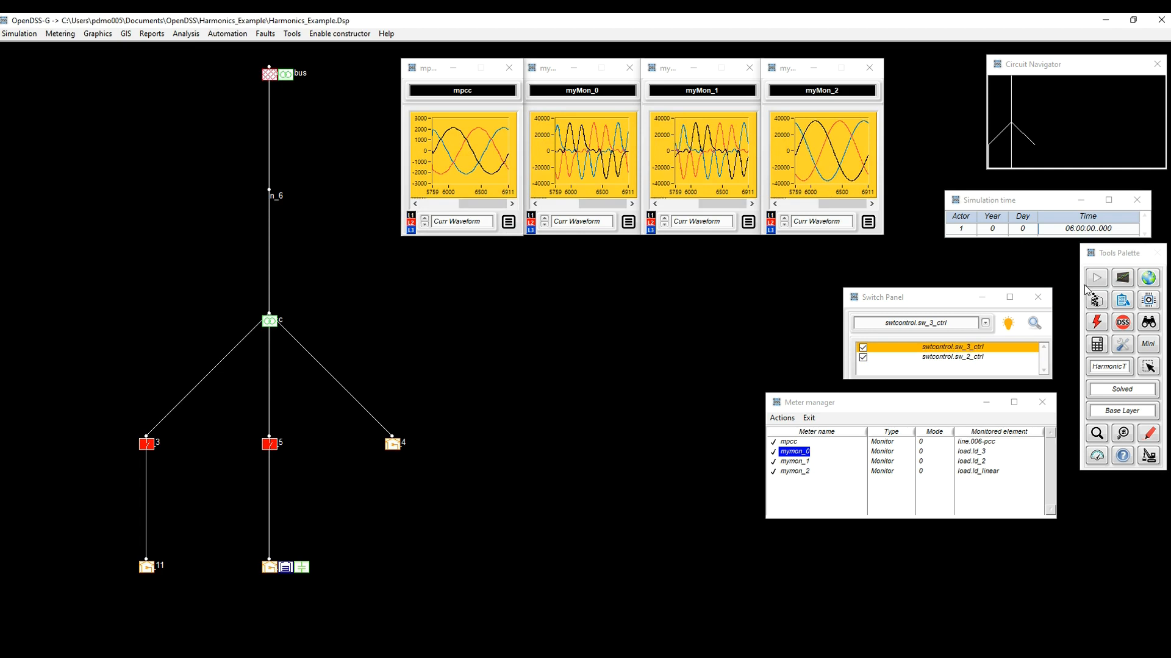
click(1102, 280)
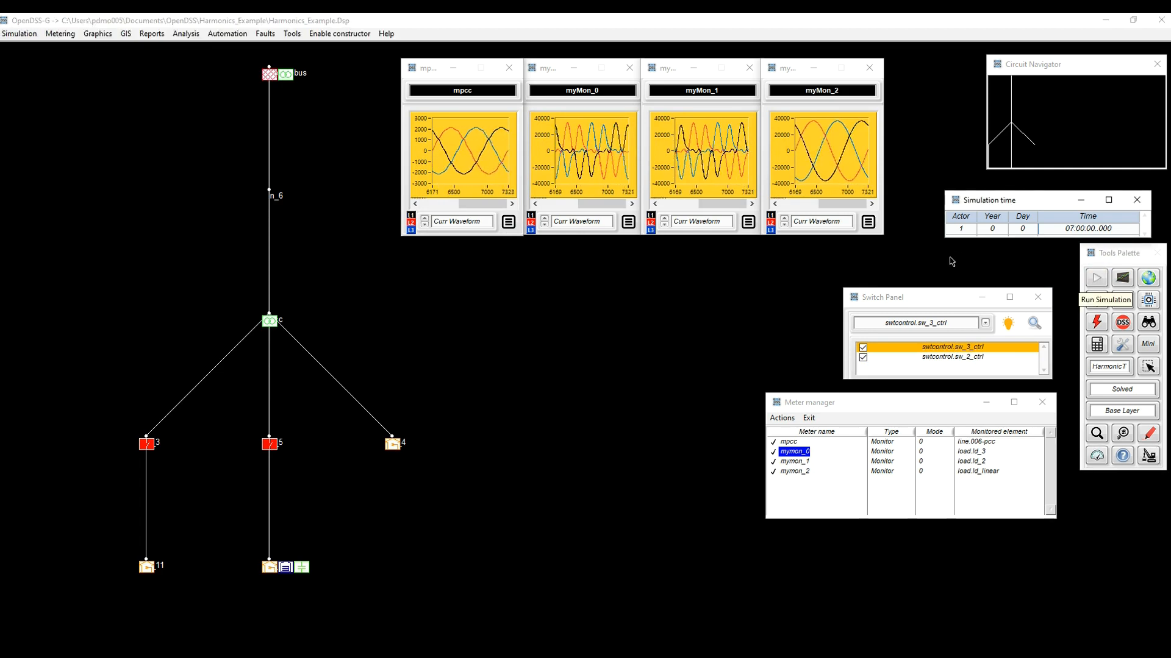